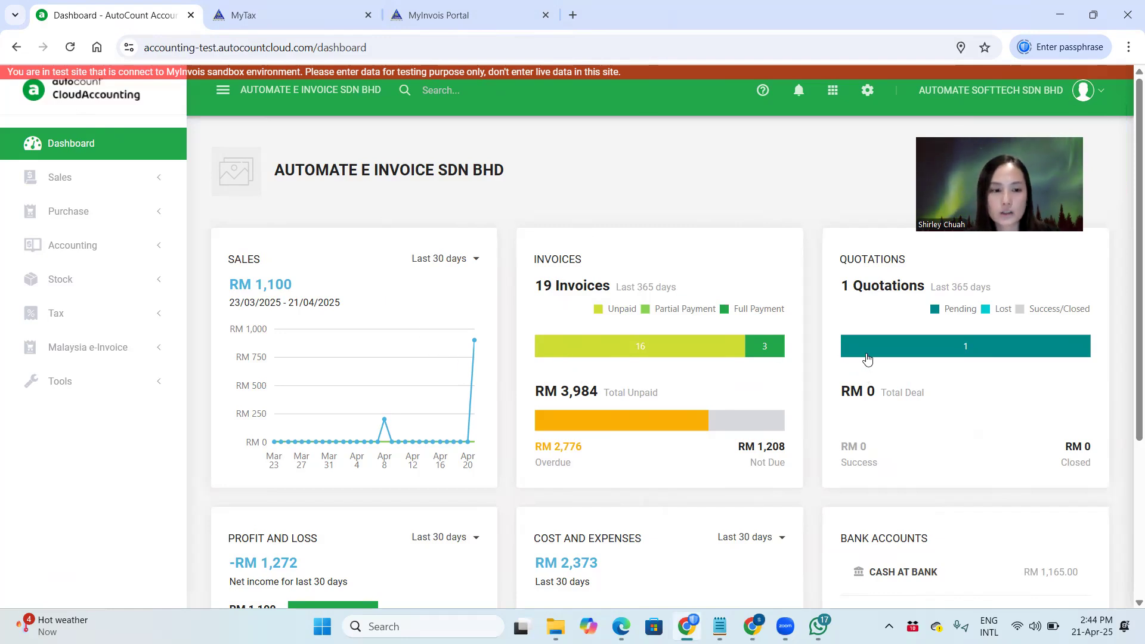
Step: Review the dashboard summaries and the sales transactions behind the last 30 days' sales figure
scroll(866, 366, down, 4)
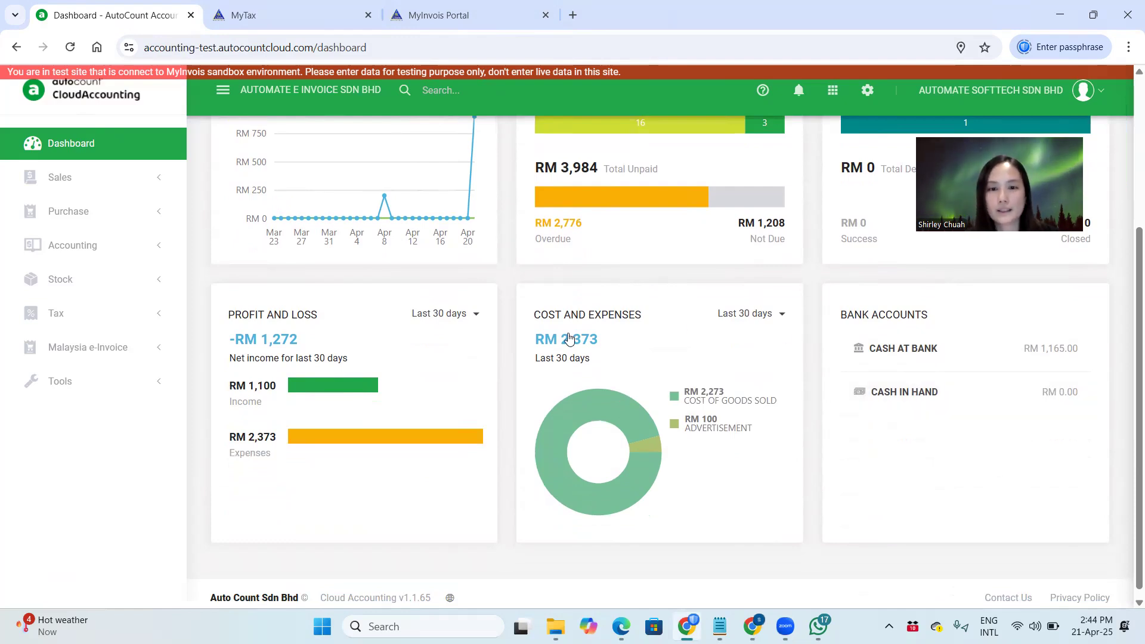
scroll(673, 342, up, 4)
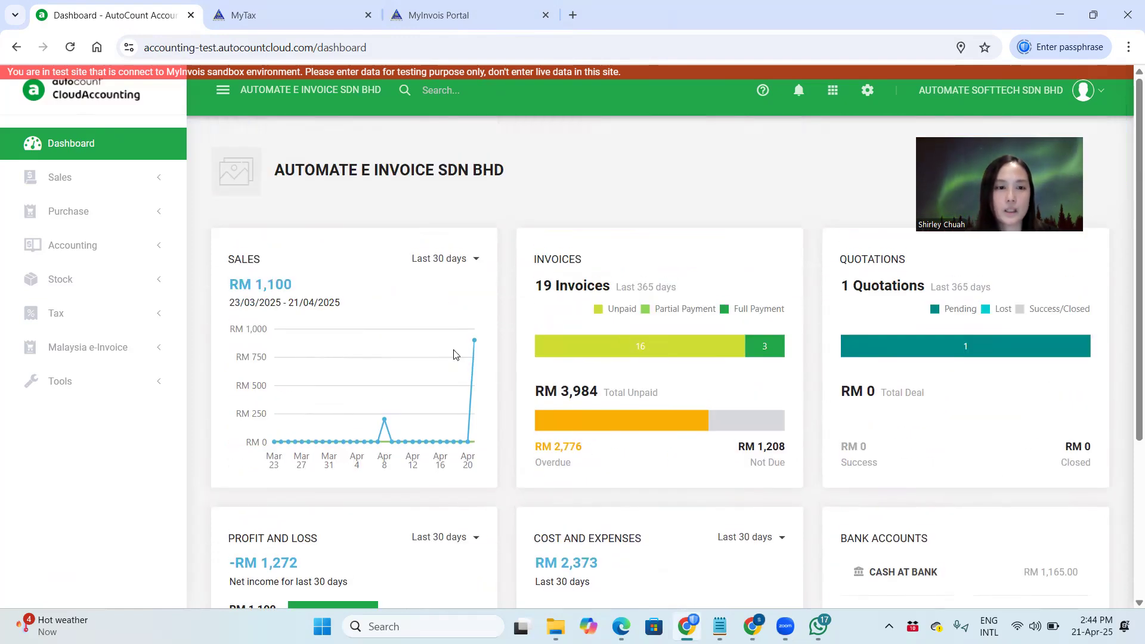
click(268, 287)
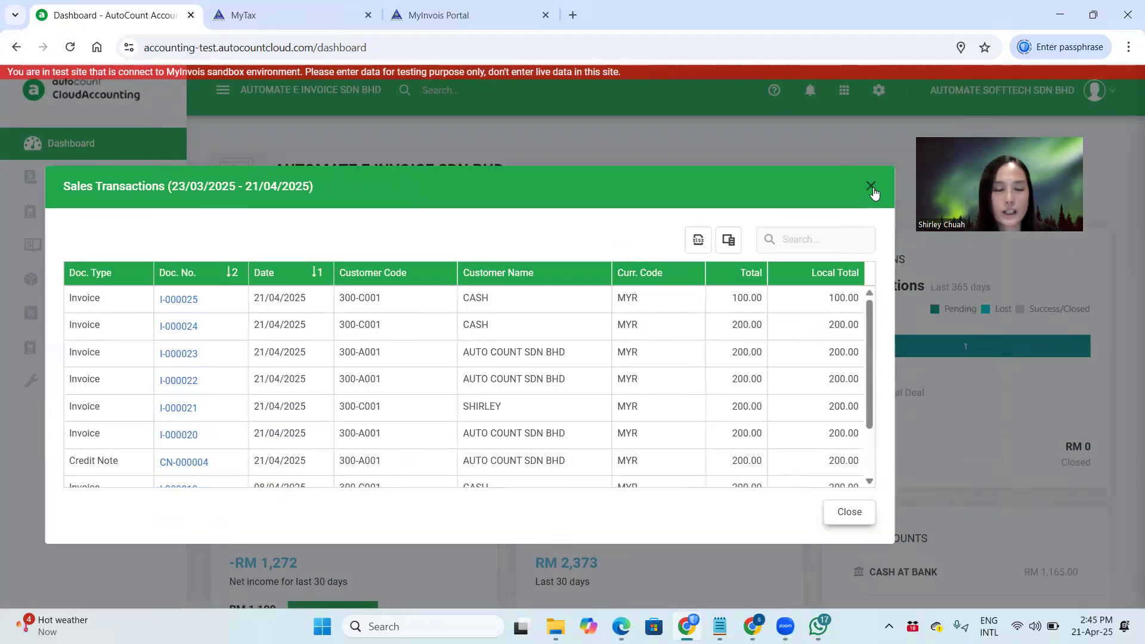
drag(868, 321, 863, 252)
click(870, 186)
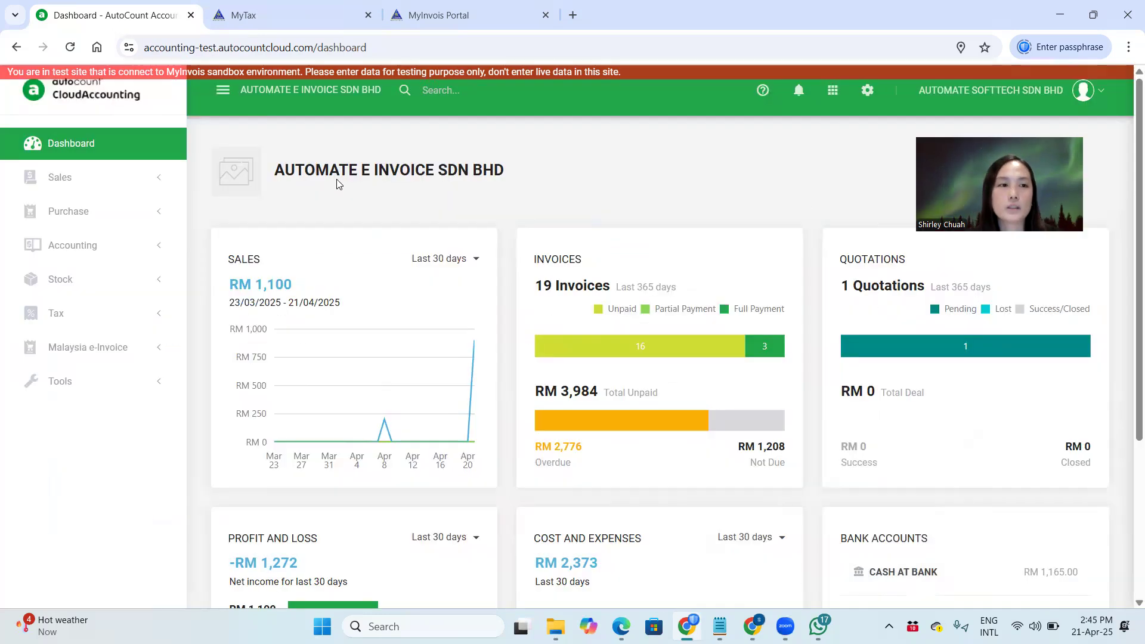
Step: Create a new sales invoice for the customer AUTO COUNT SDN BHD
click(110, 185)
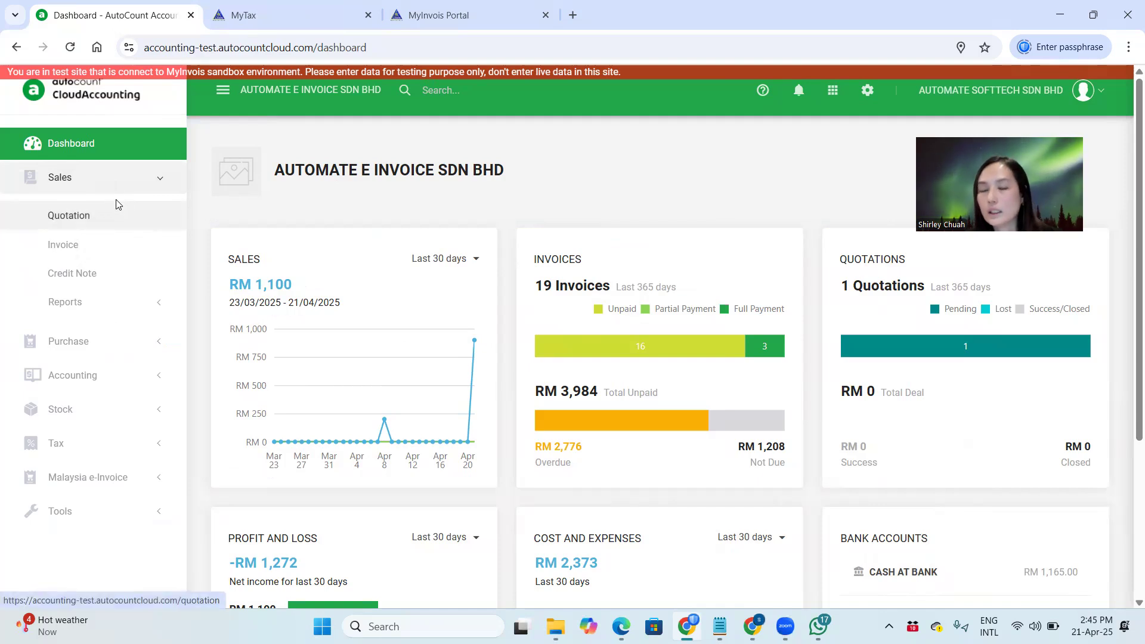
click(54, 249)
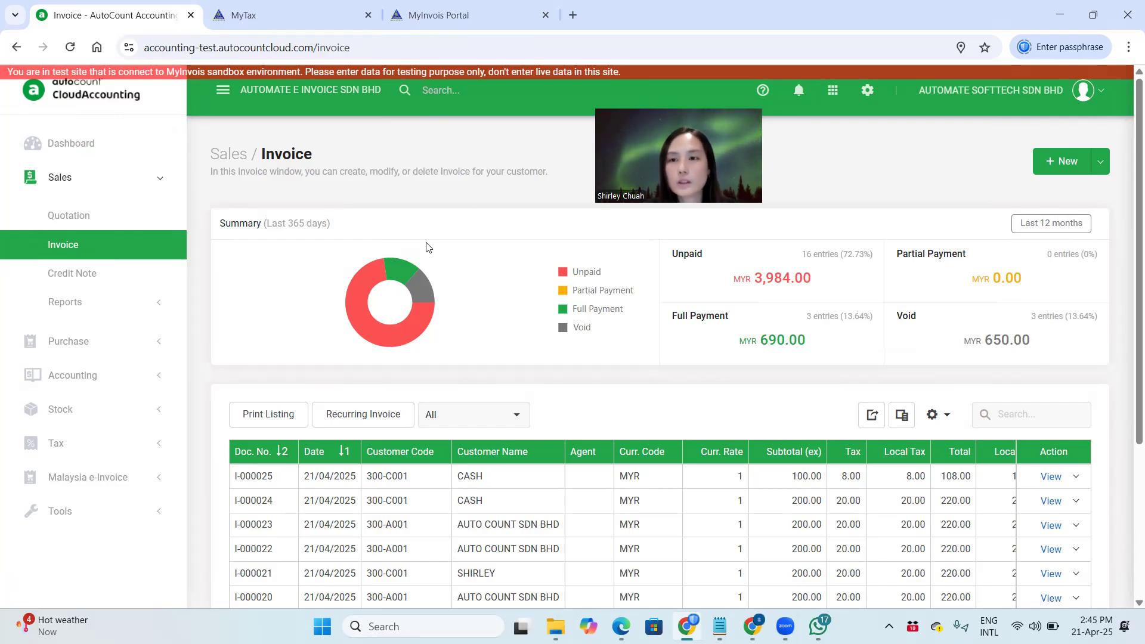
click(1067, 163)
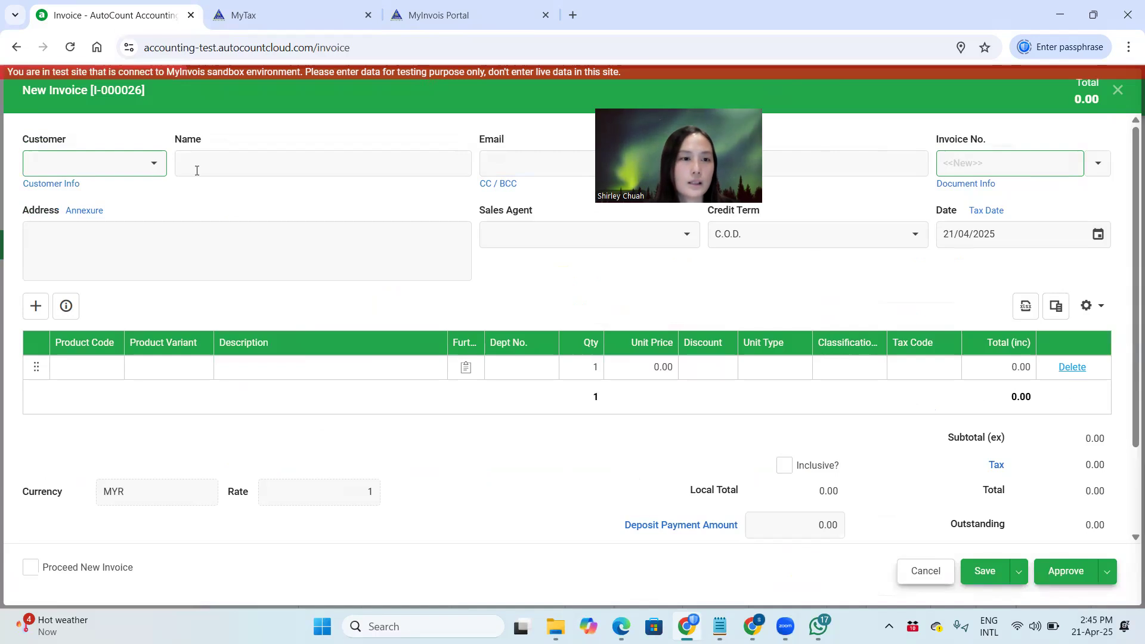
click(153, 162)
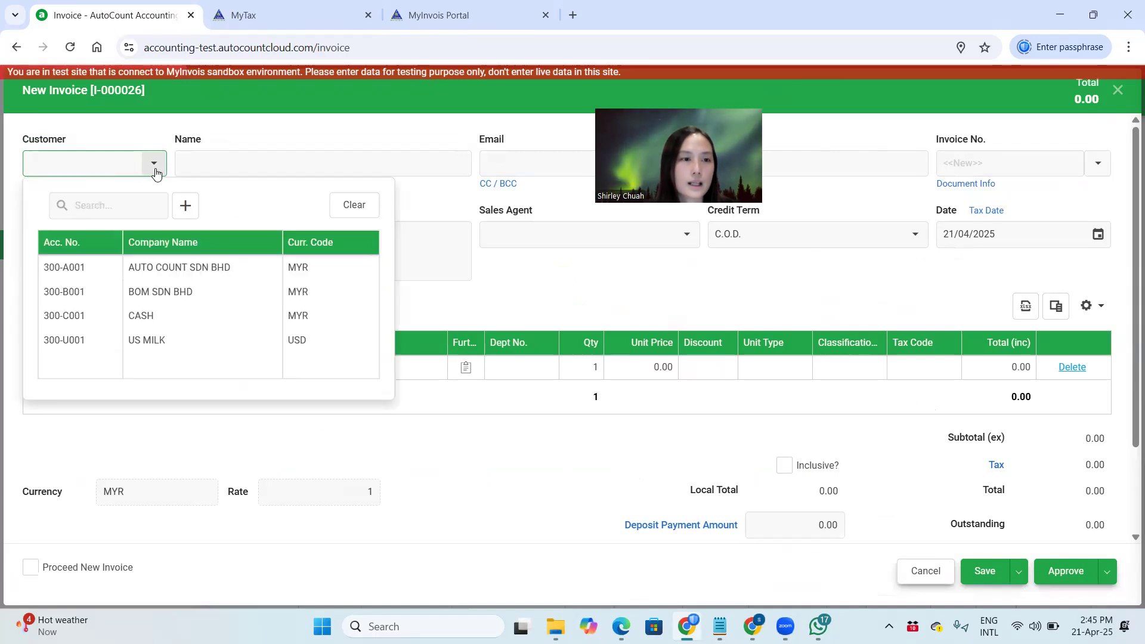
click(148, 268)
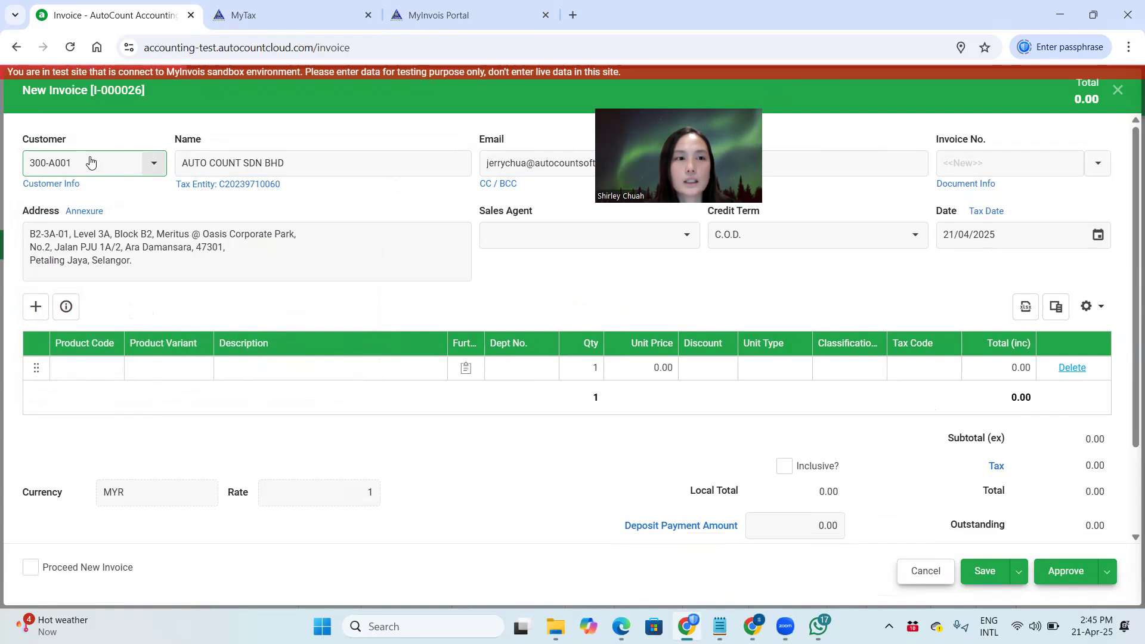
Step: Inspect the tax entity details linked to the invoice's customer, leaving them unedited
click(235, 189)
click(246, 282)
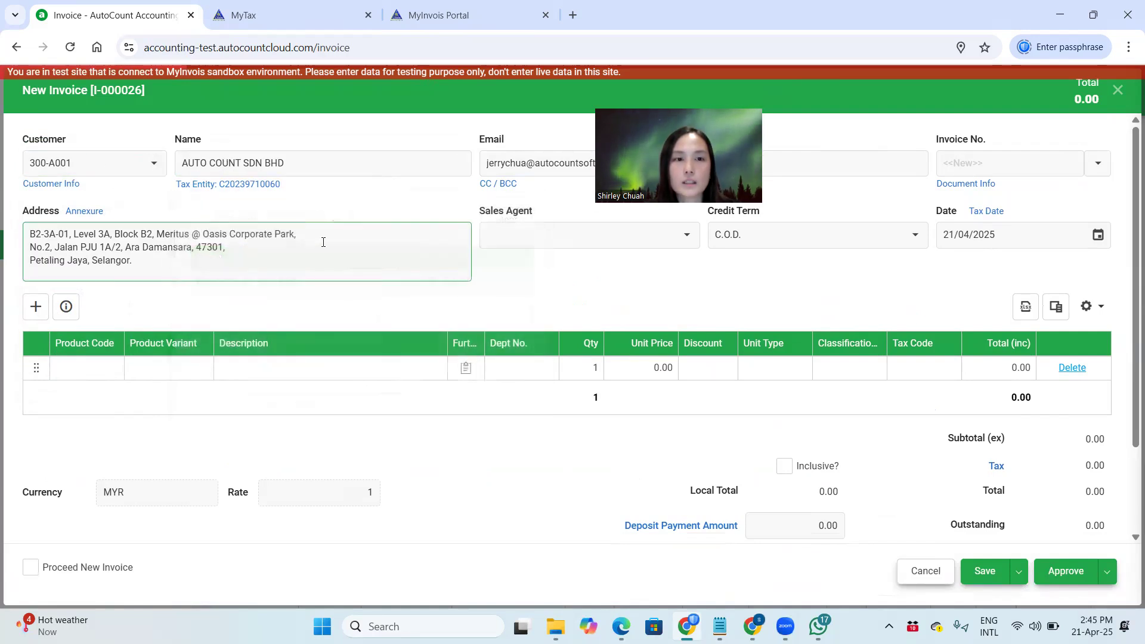
click(268, 188)
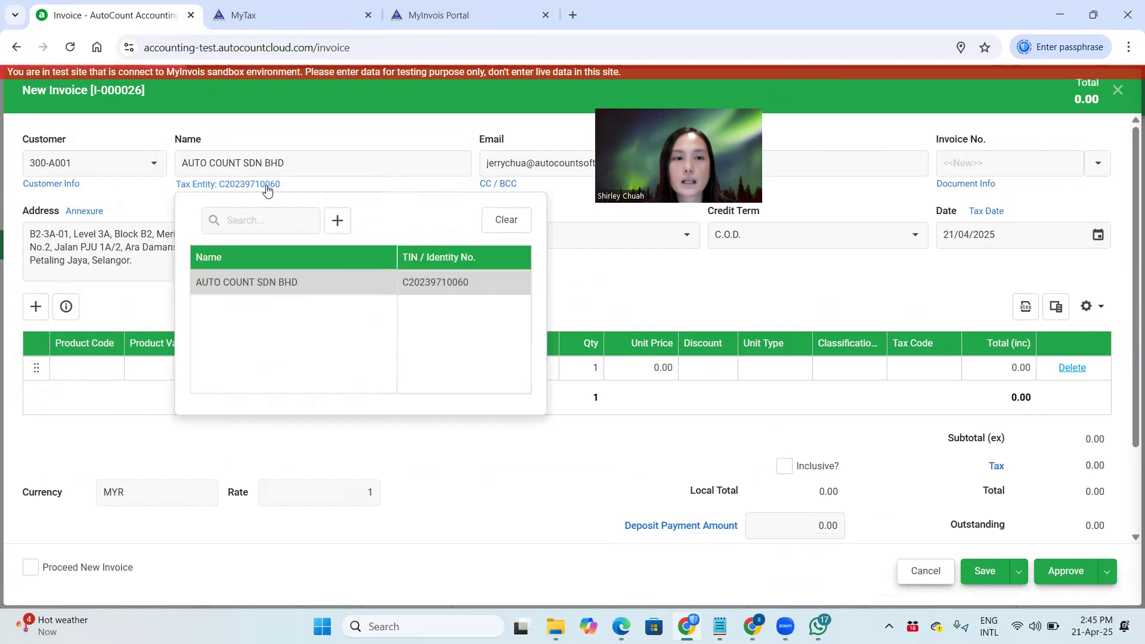
click(336, 219)
drag(472, 95, 294, 94)
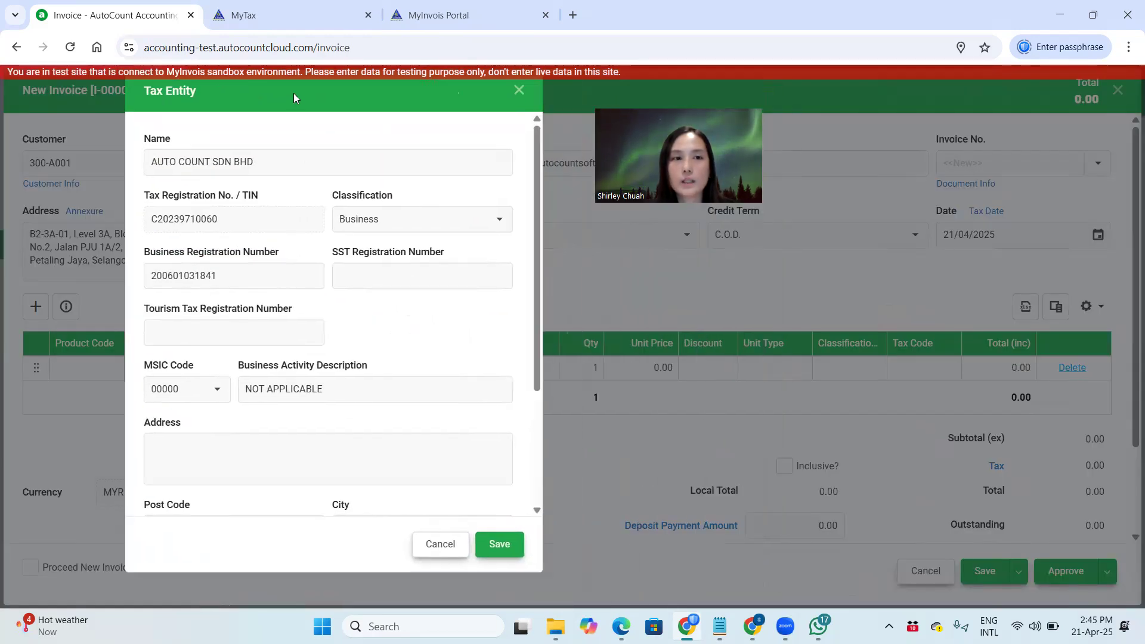
drag(532, 151, 534, 120)
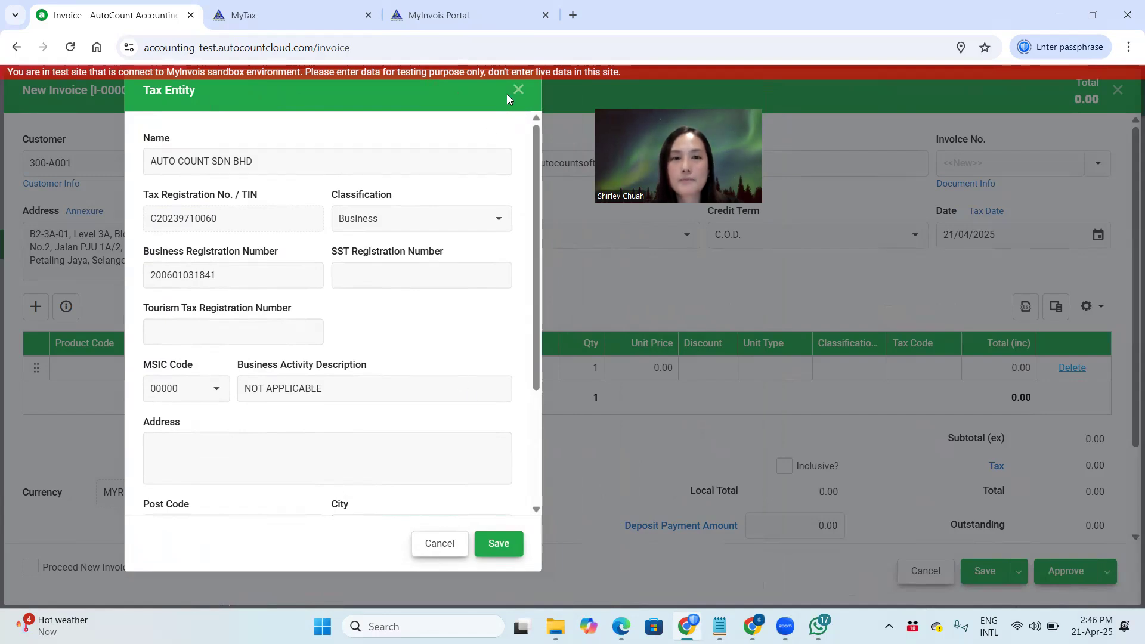
click(517, 96)
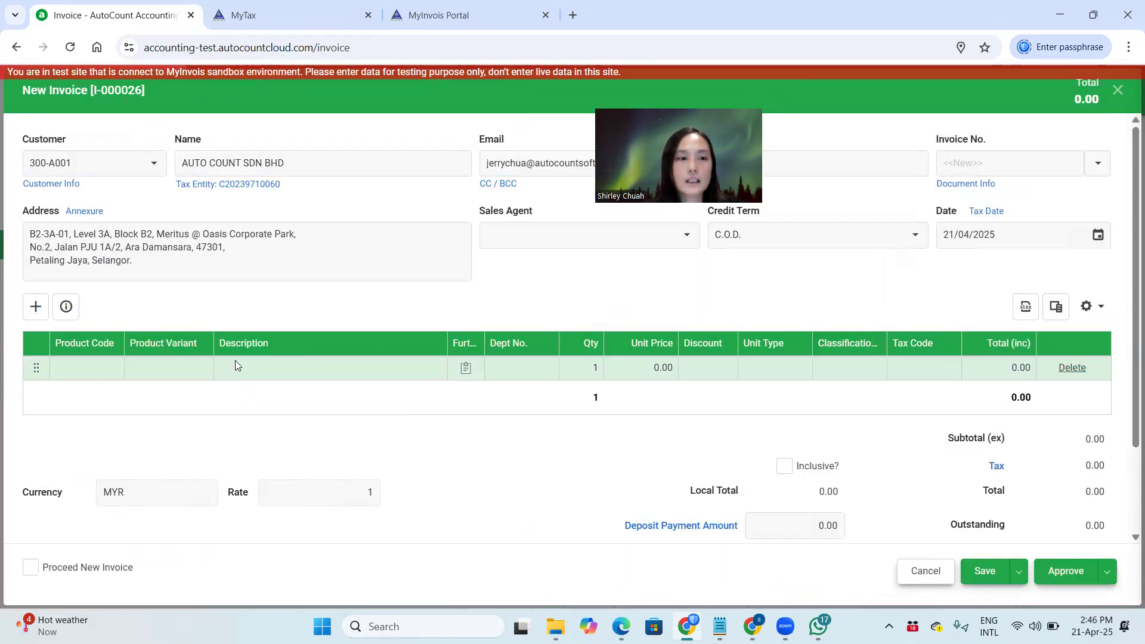
Step: Add ITEM A as the invoice's product line and approve the invoice
click(121, 371)
click(113, 370)
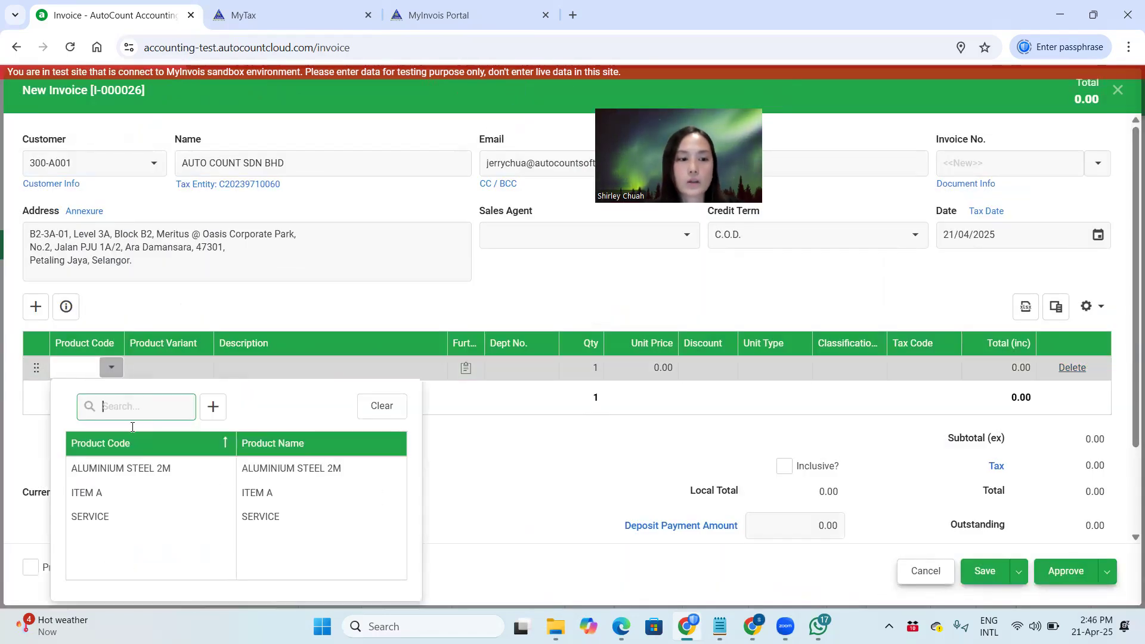
click(127, 492)
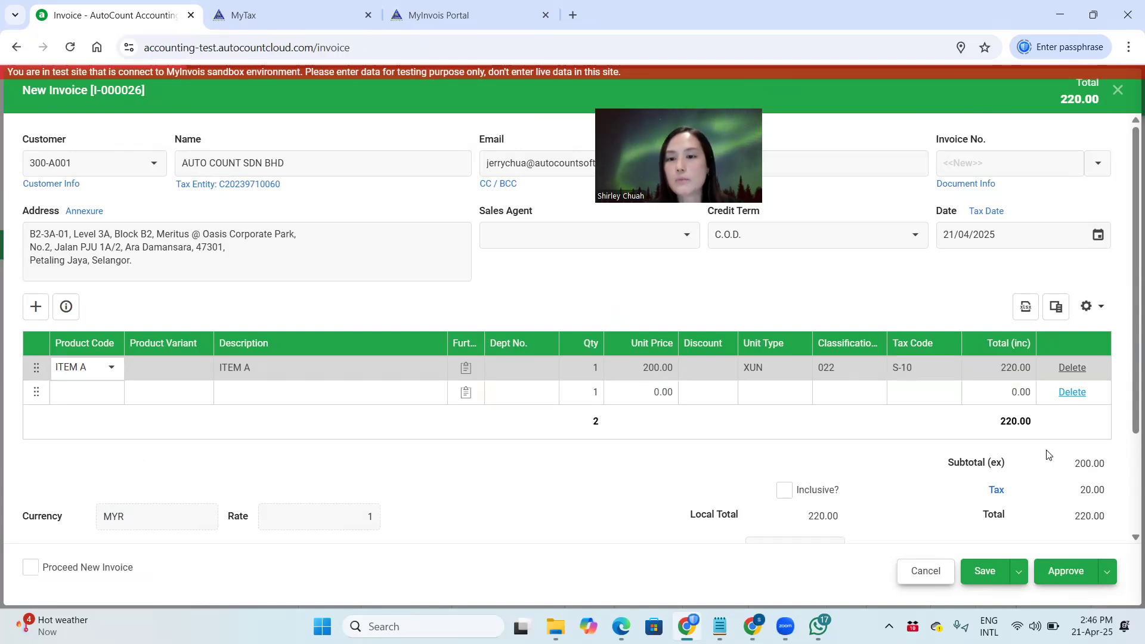
click(1017, 574)
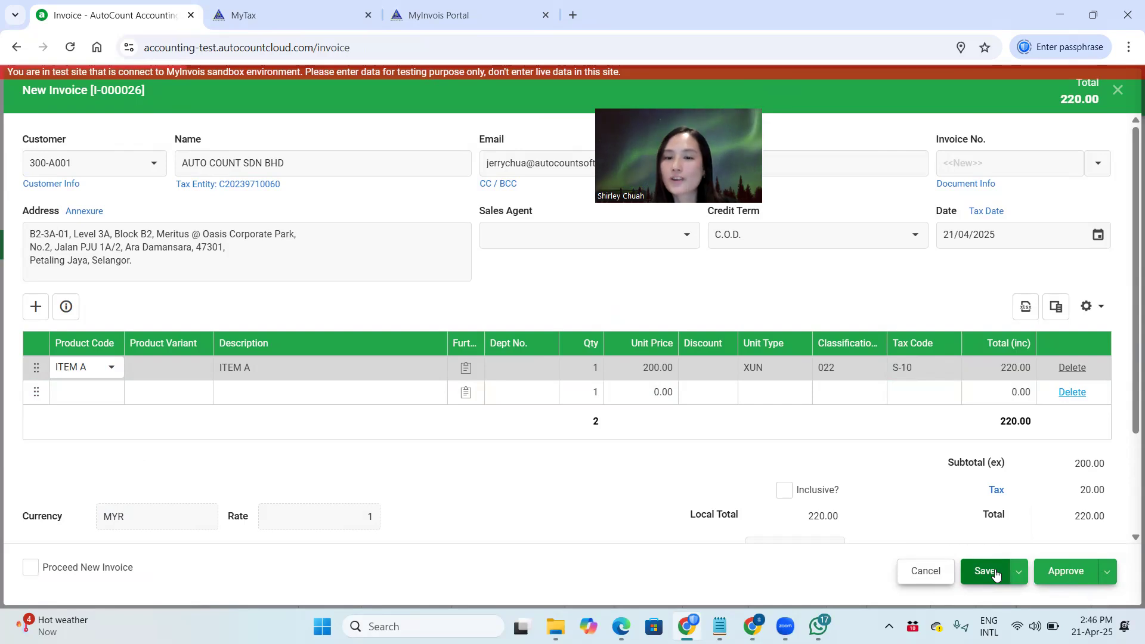
click(1016, 571)
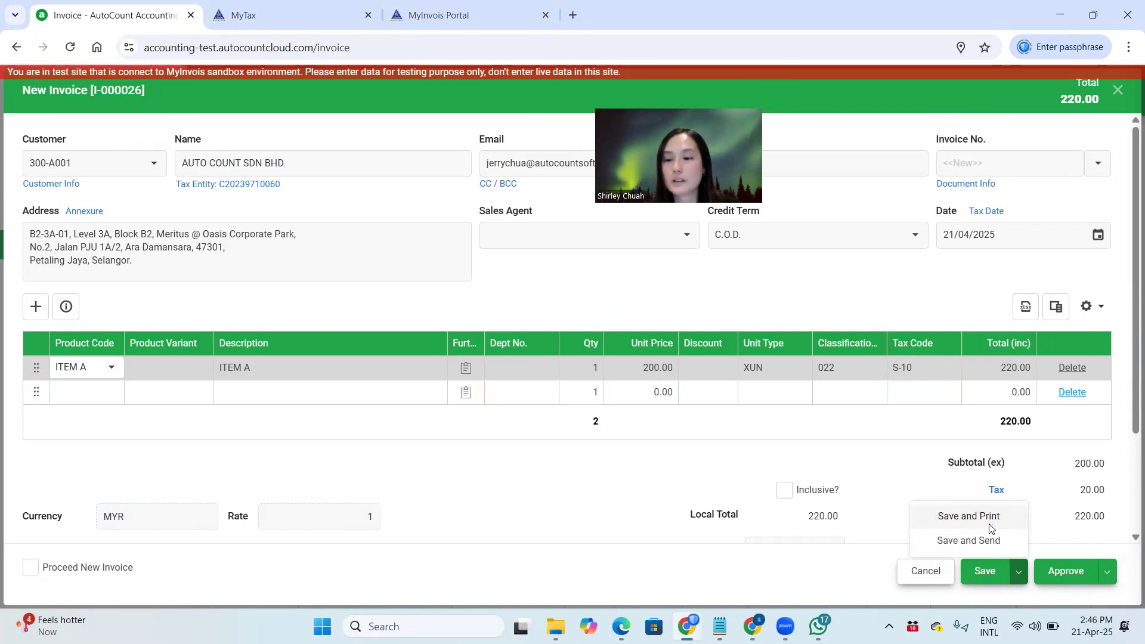
click(1074, 571)
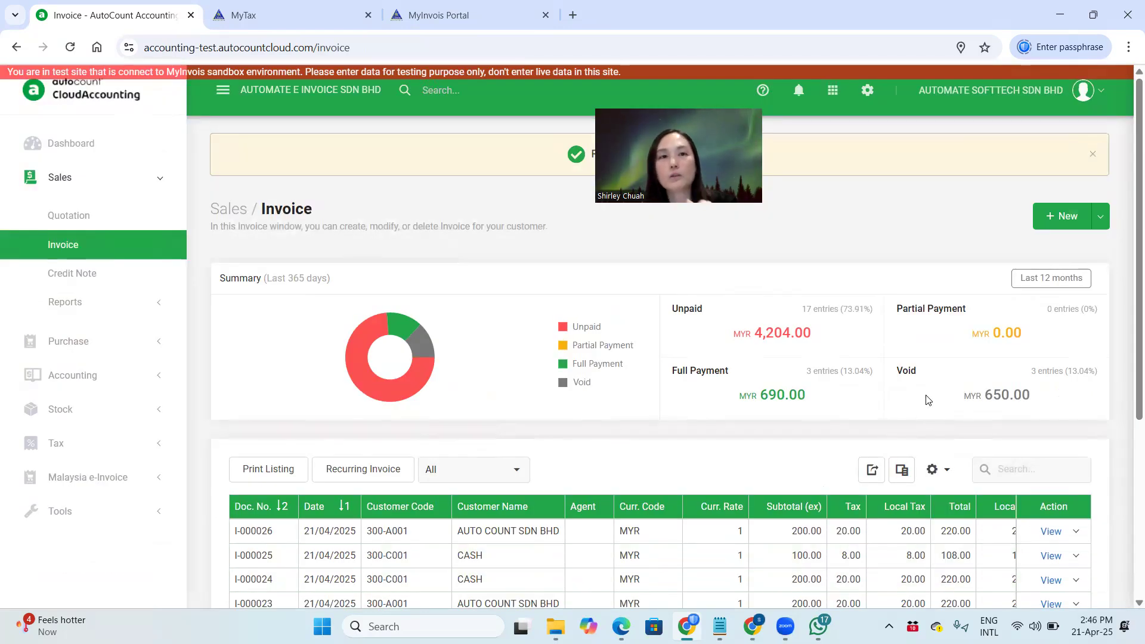
Step: Switch to the MyInvois Portal and check its documents list for the newly approved invoice
click(509, 23)
click(76, 209)
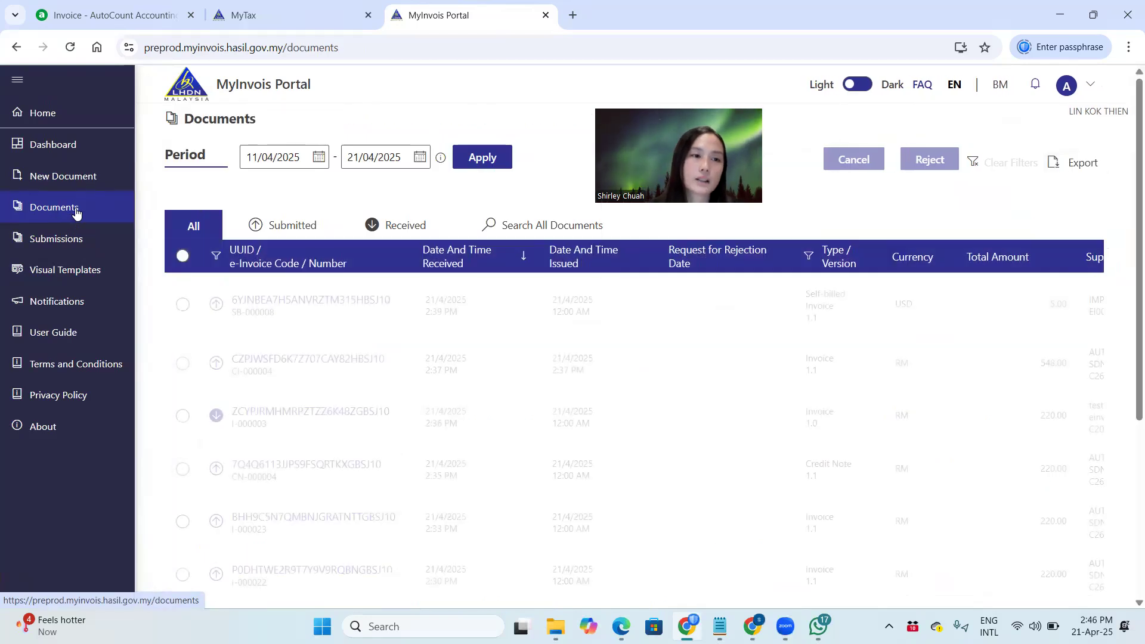
click(70, 48)
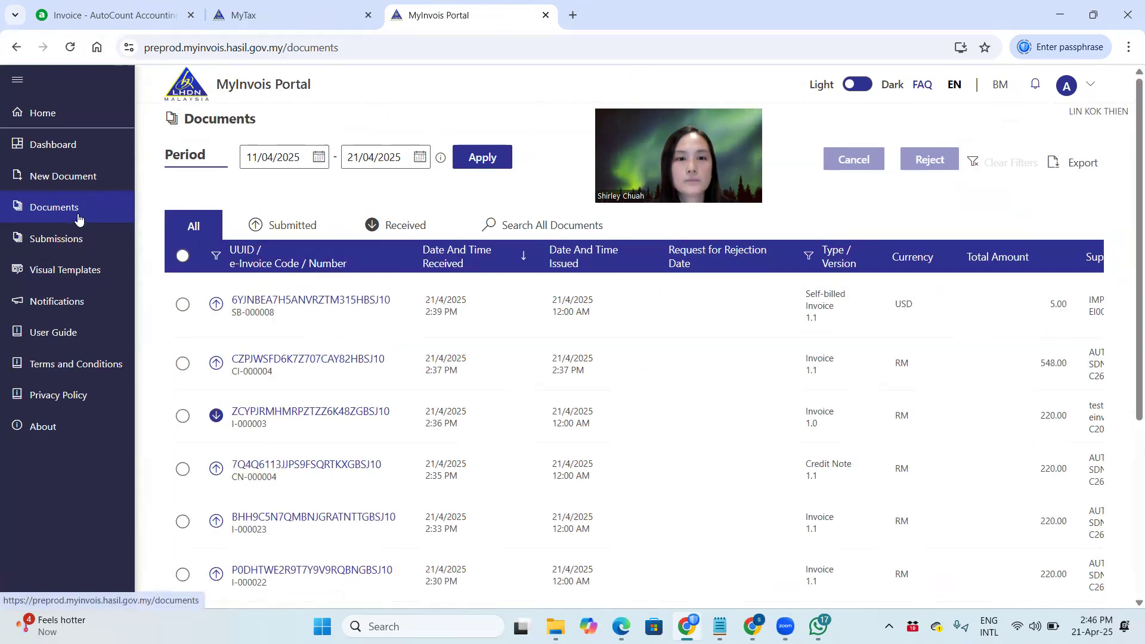
Step: Return to AutoCount Cloud Accounting, check the new AUTO COUNT SDN BHD invoice's e-Invoice submission details and refresh its status
click(111, 15)
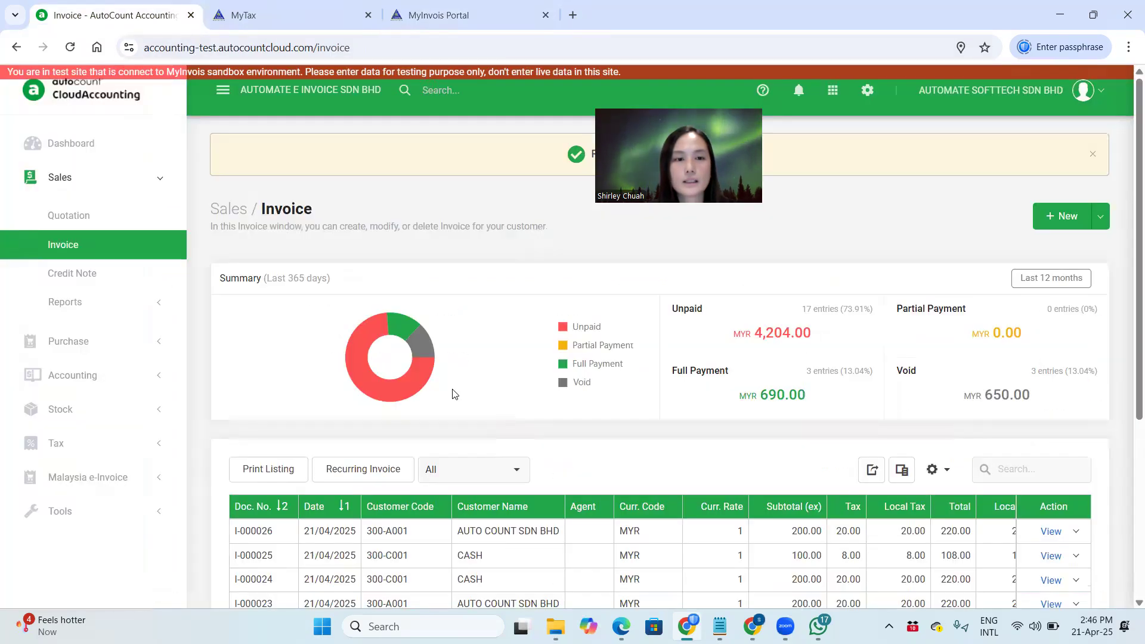
click(1050, 532)
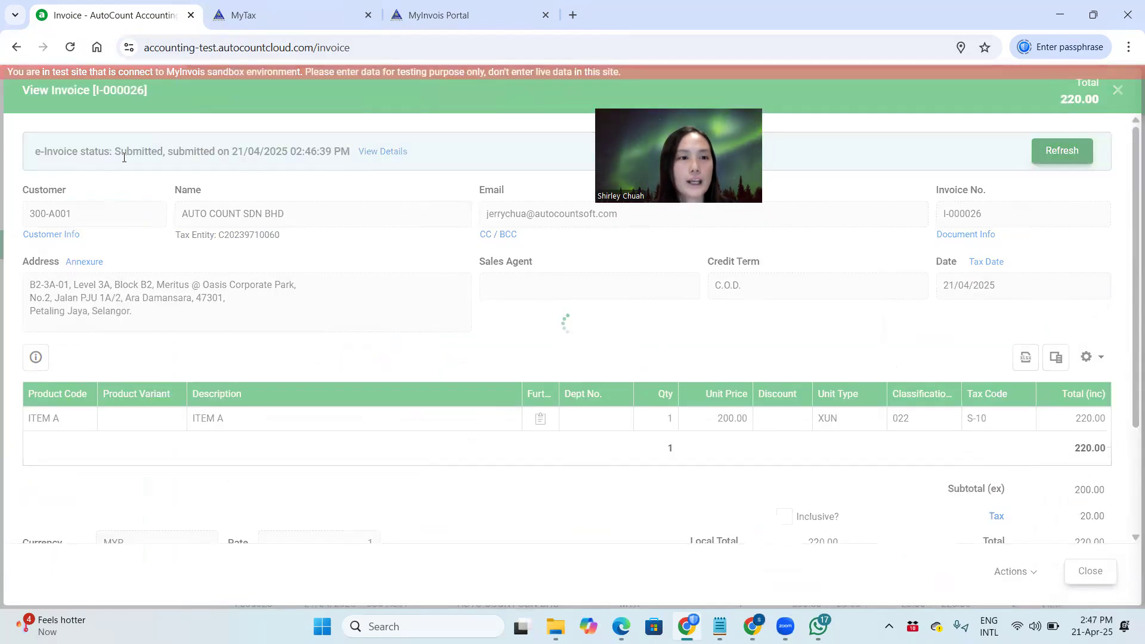
click(382, 152)
click(484, 345)
double_click(477, 345)
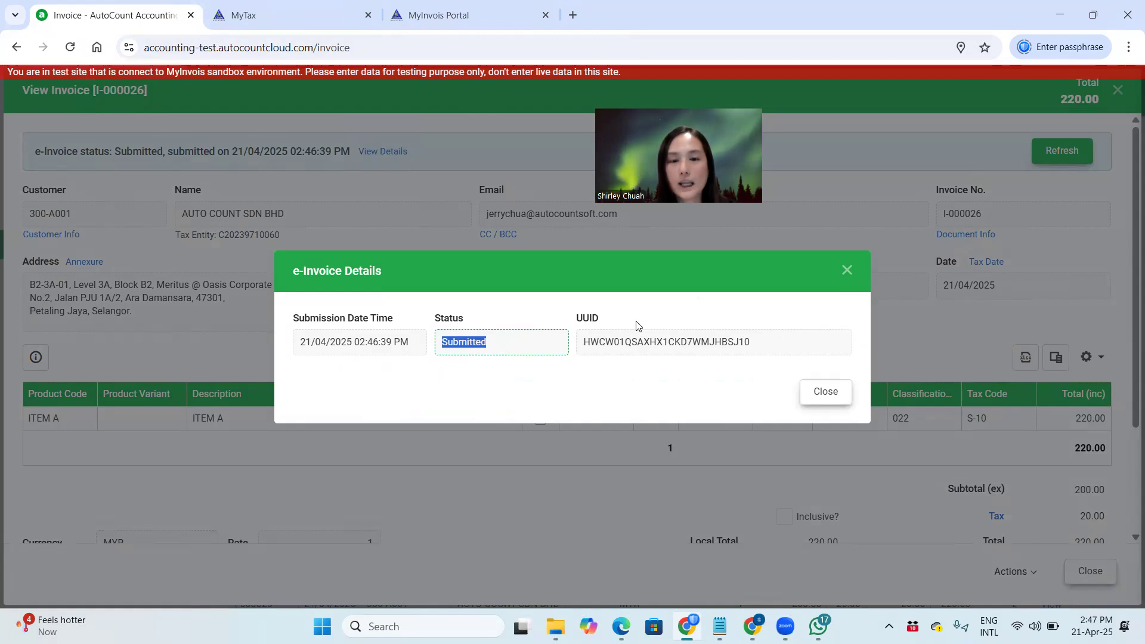
click(848, 271)
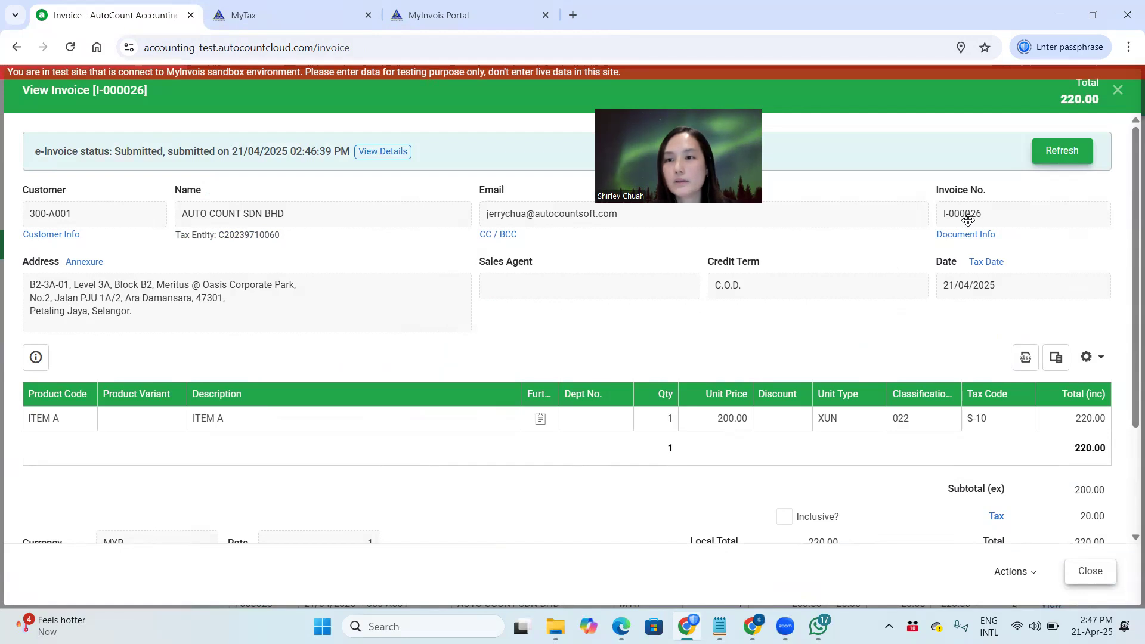
click(1073, 151)
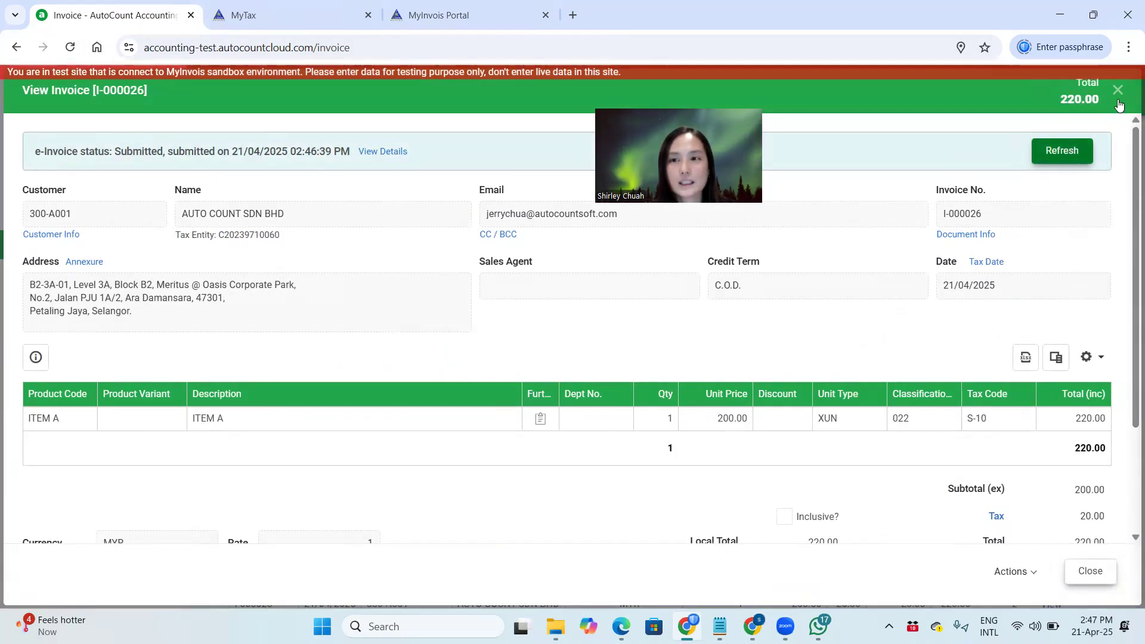
click(1119, 92)
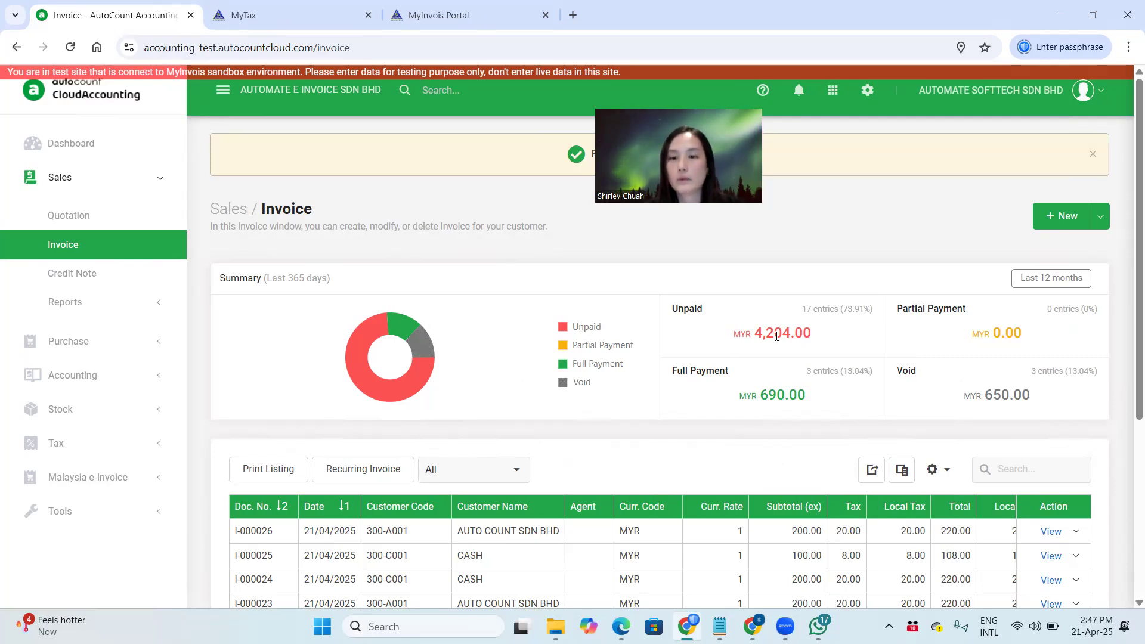
Step: Reopen the same AUTO COUNT SDN BHD invoice to recheck its e-Invoice details and refresh the status once more
click(1051, 531)
click(372, 153)
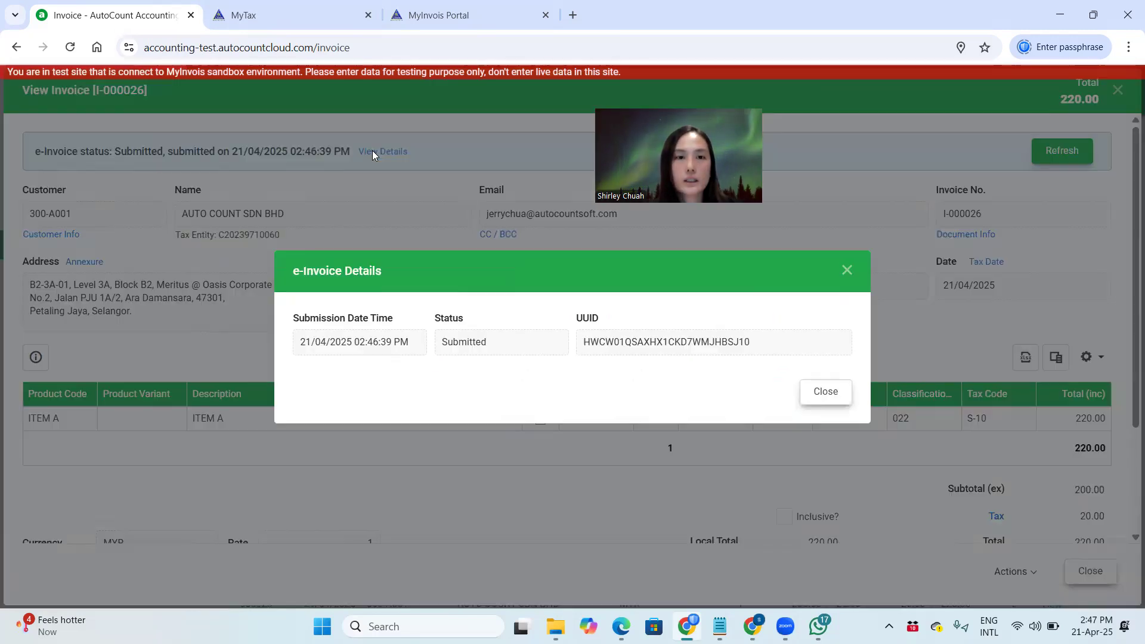
click(850, 272)
click(1061, 154)
click(1119, 91)
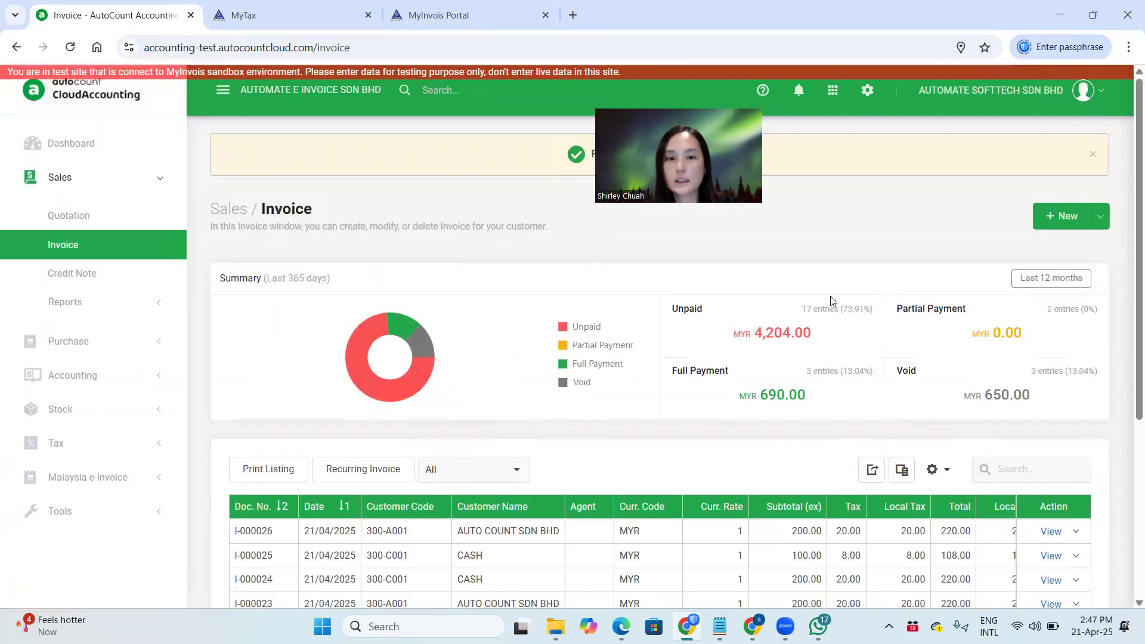
Step: Create another sales invoice, this one for the CASH customer
click(1052, 222)
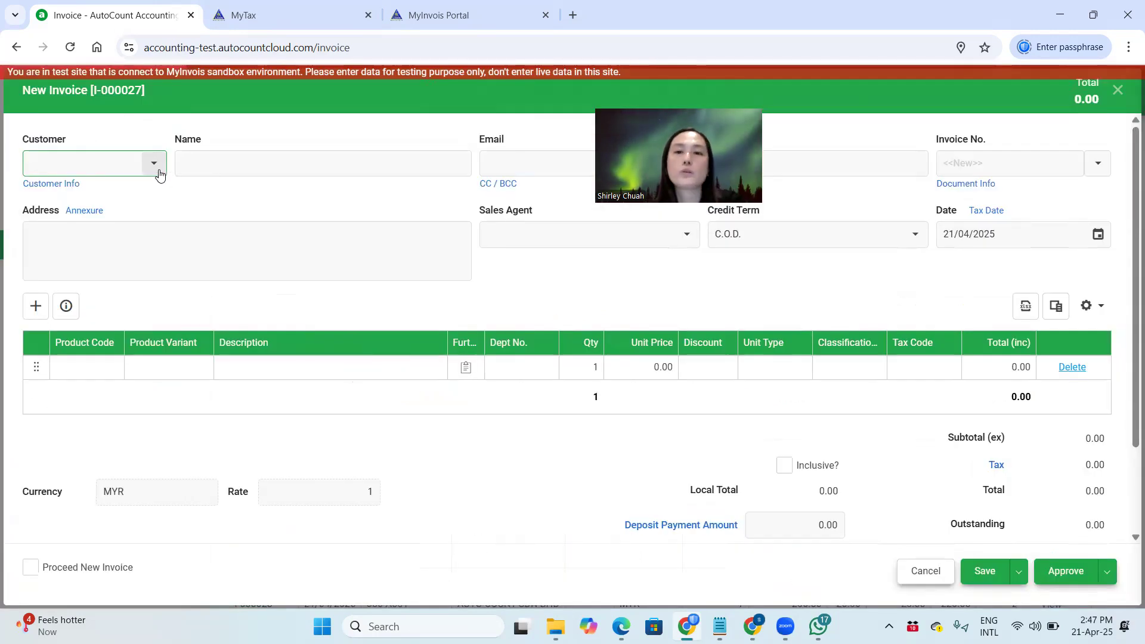
click(154, 164)
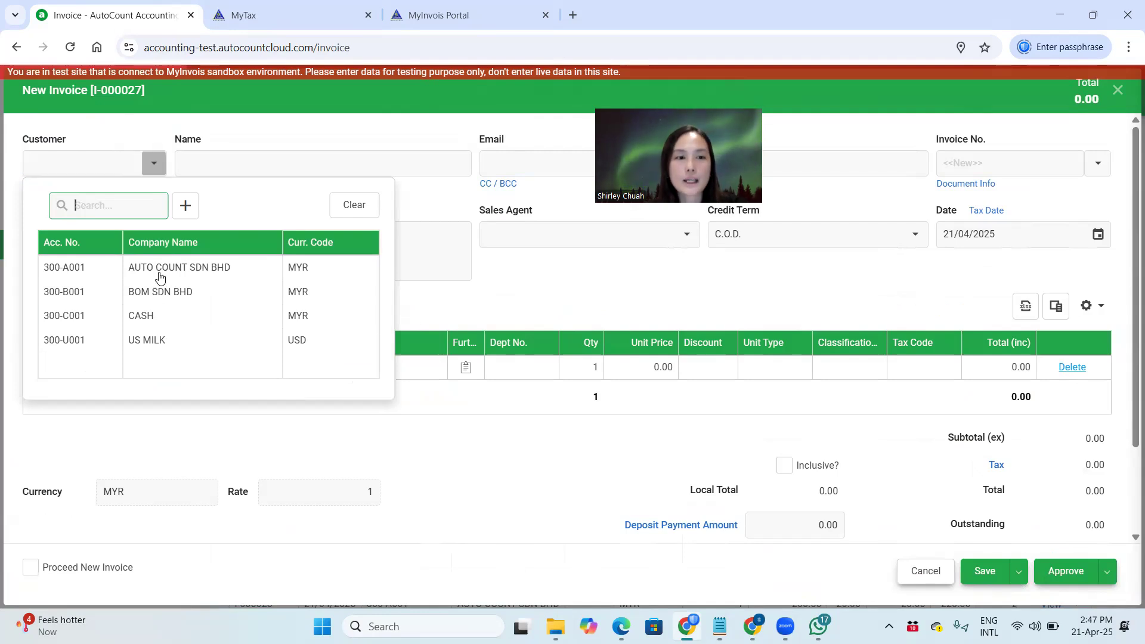
click(145, 317)
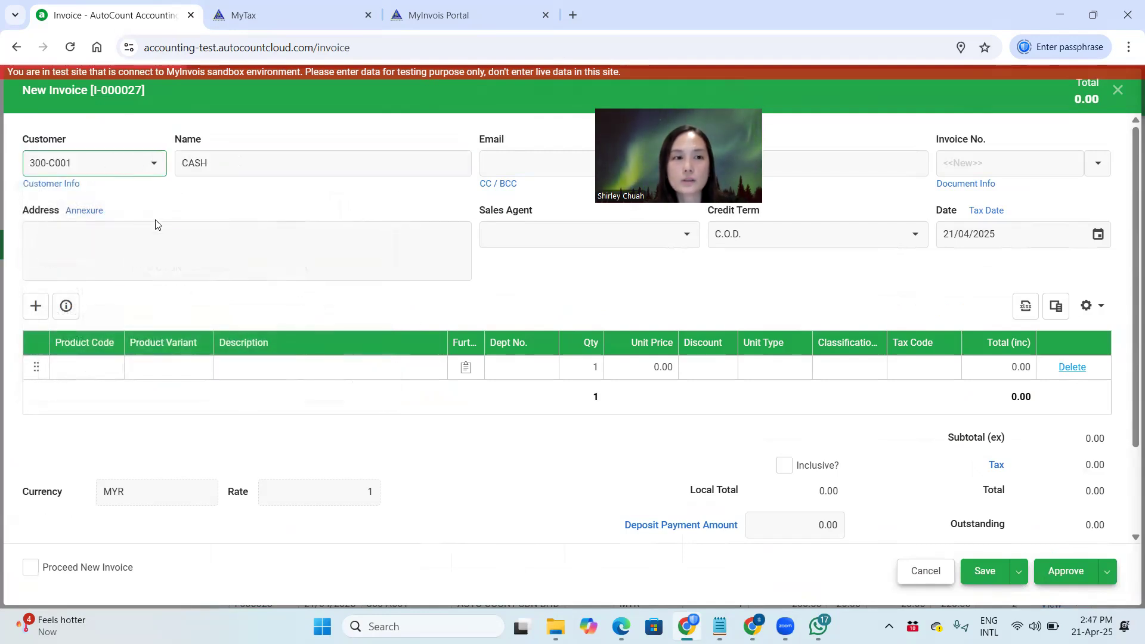
Step: Add ITEM A to the CASH customer's invoice and approve it
click(107, 376)
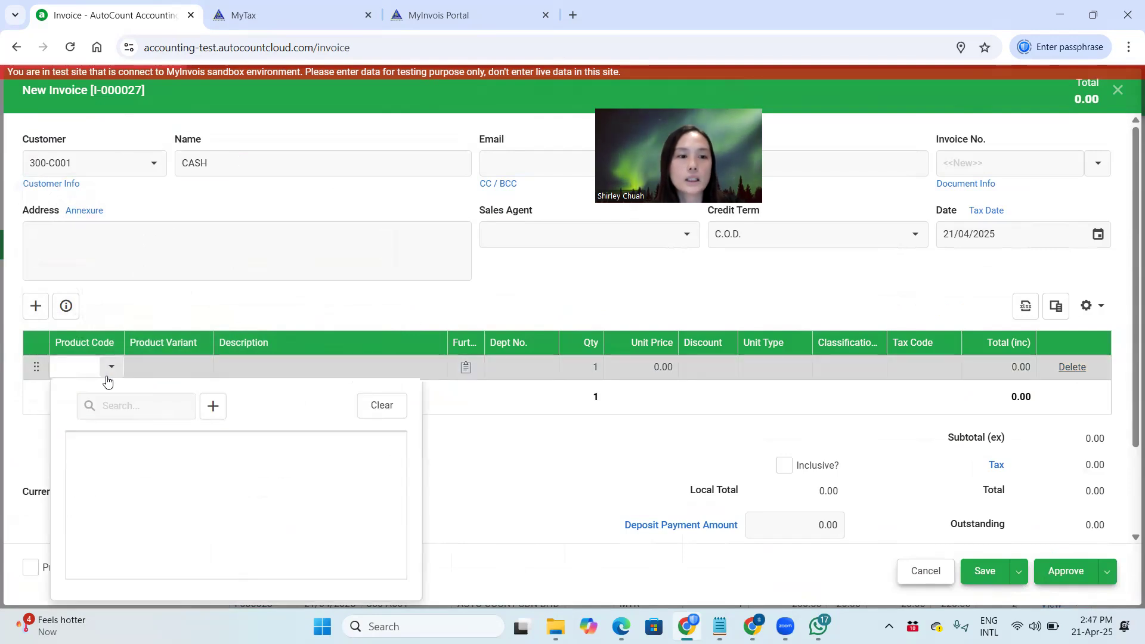
click(127, 495)
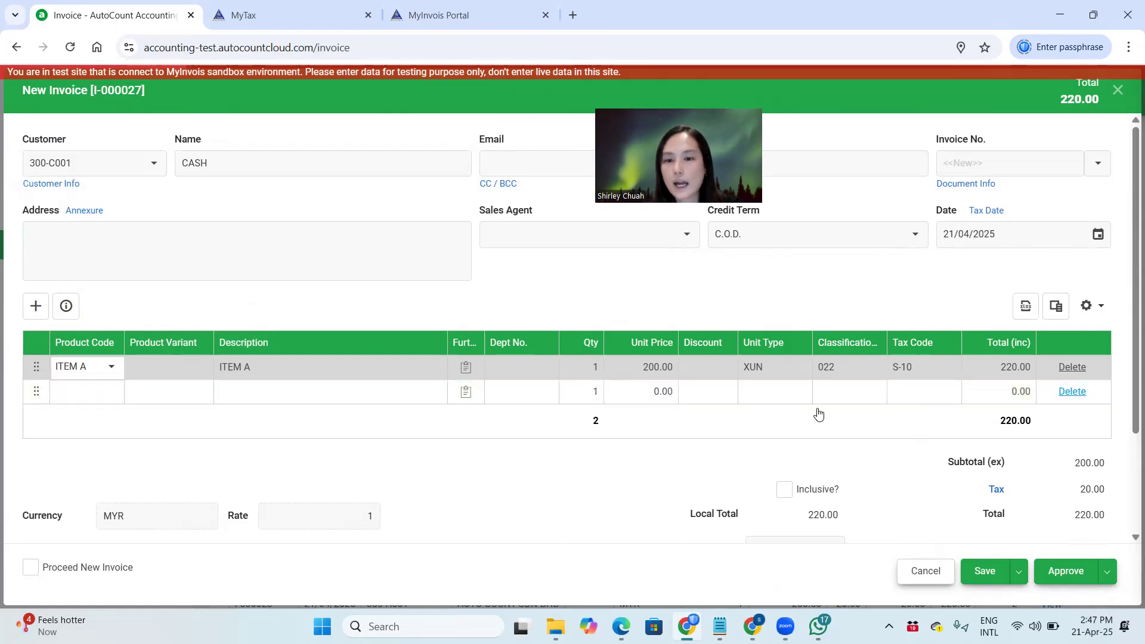
click(1066, 573)
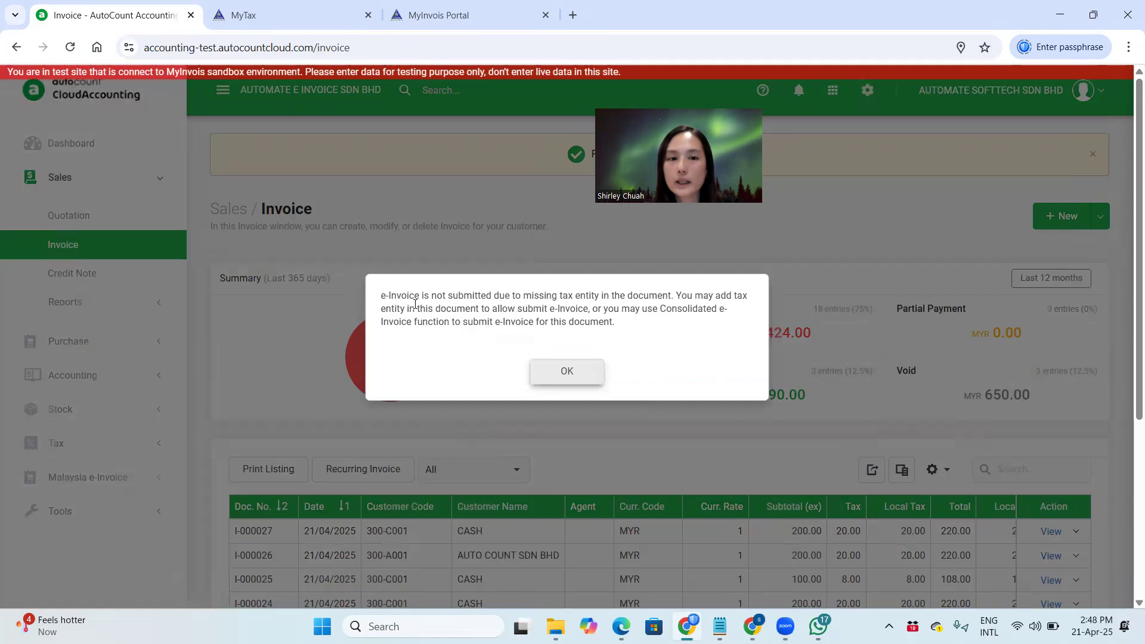
Step: Dismiss the missing tax entity notice and generate a consolidated e-Invoice preview for 01/04/2025 to 21/04/2025, proceeding despite the status warning
drag(427, 299, 672, 324)
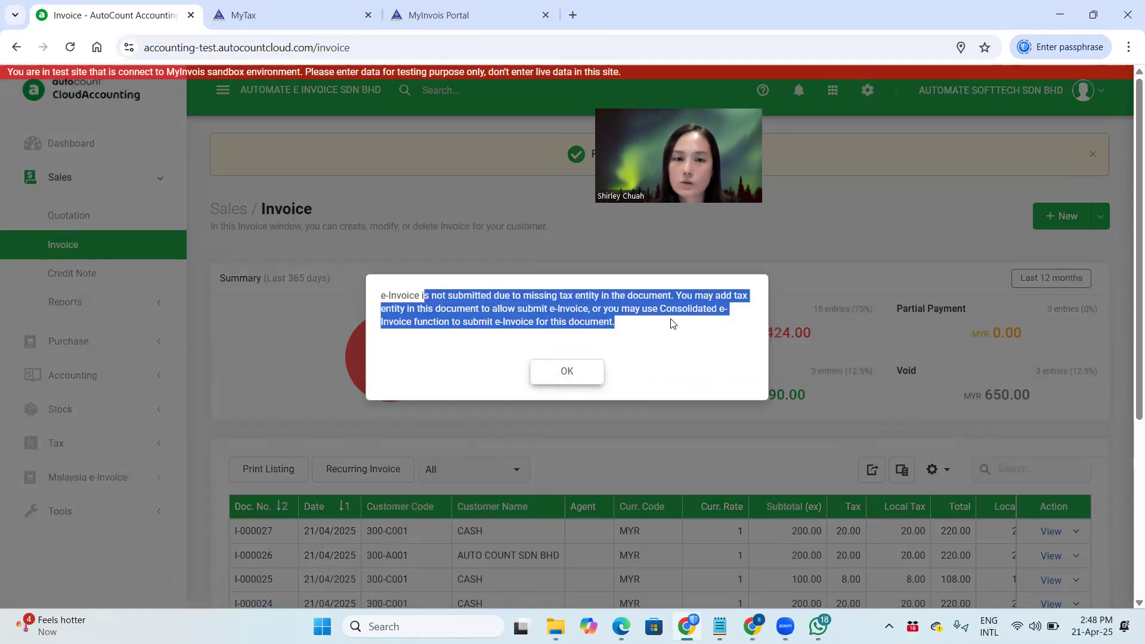
click(568, 373)
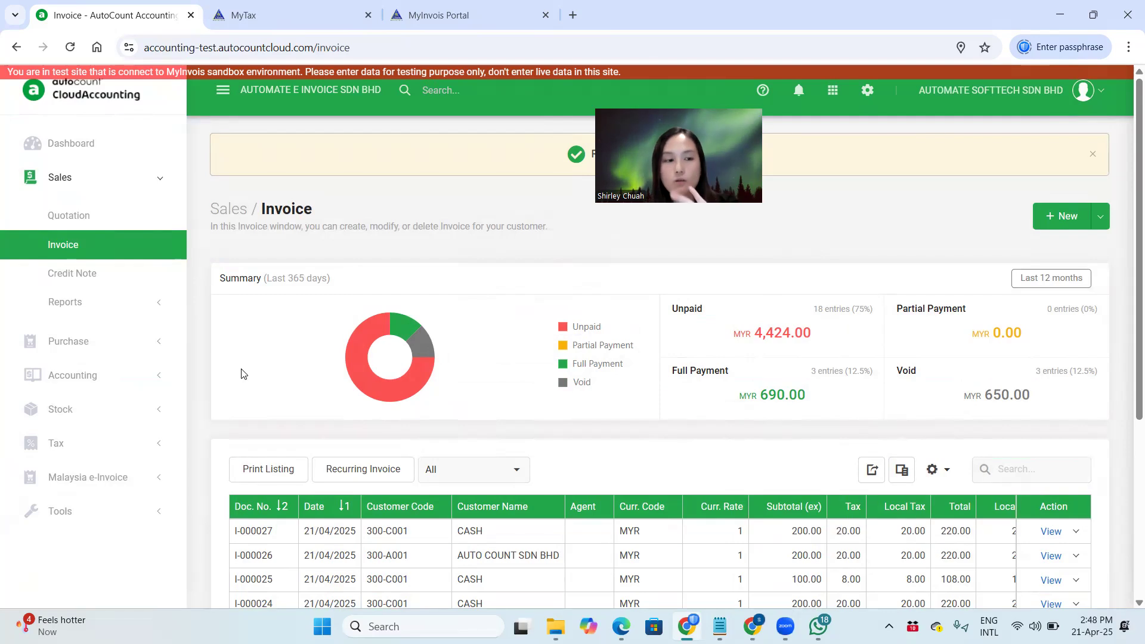
click(115, 484)
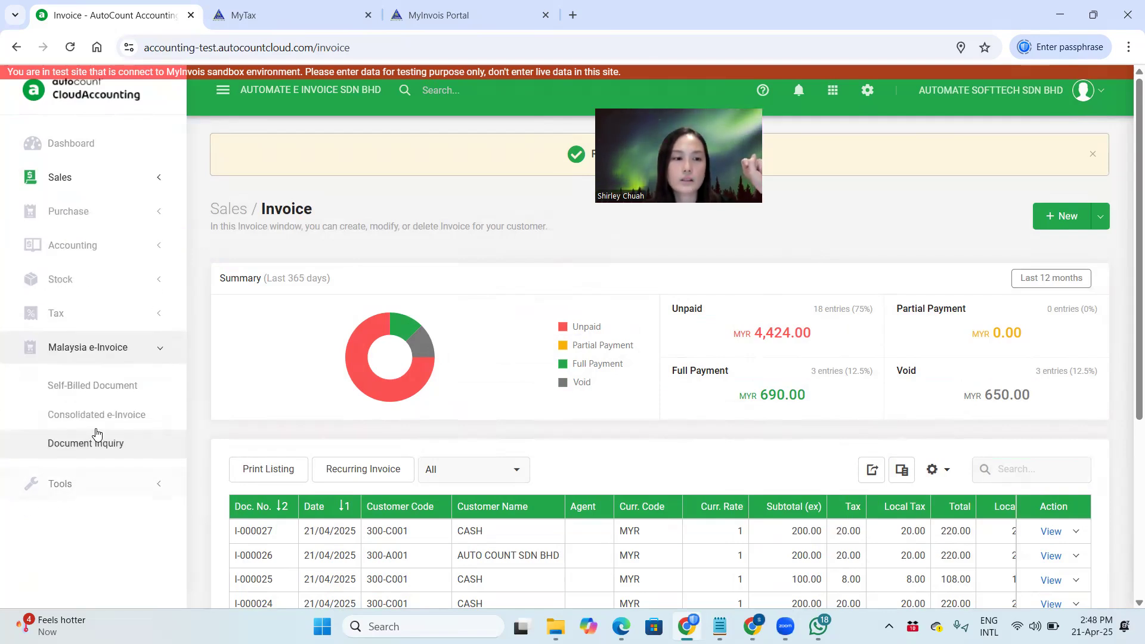
click(102, 415)
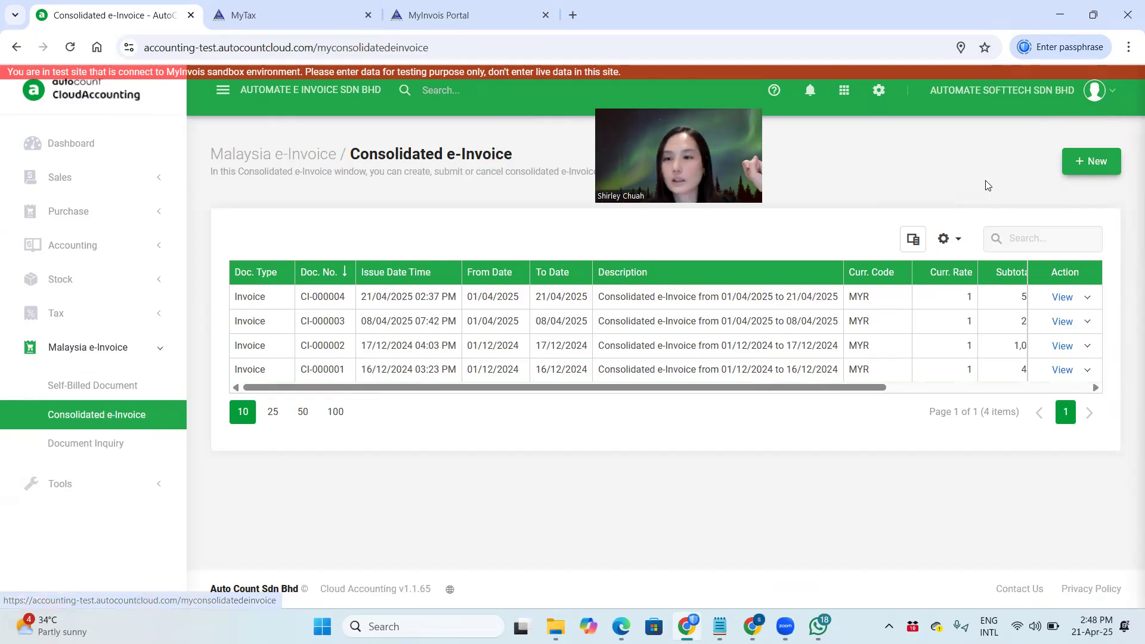
click(1092, 162)
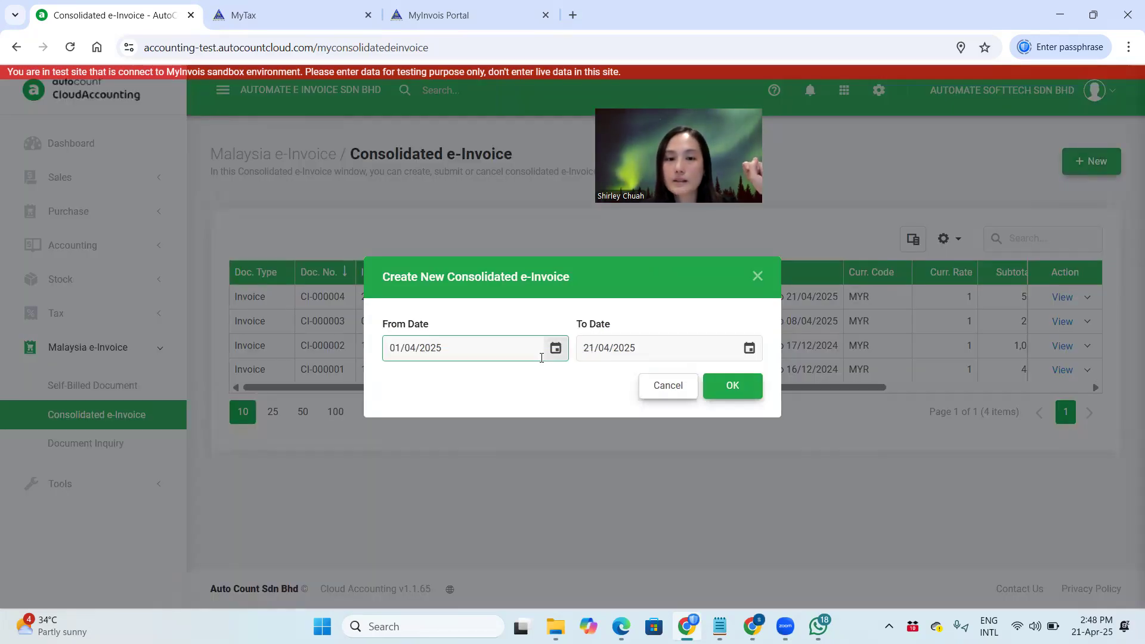
click(734, 384)
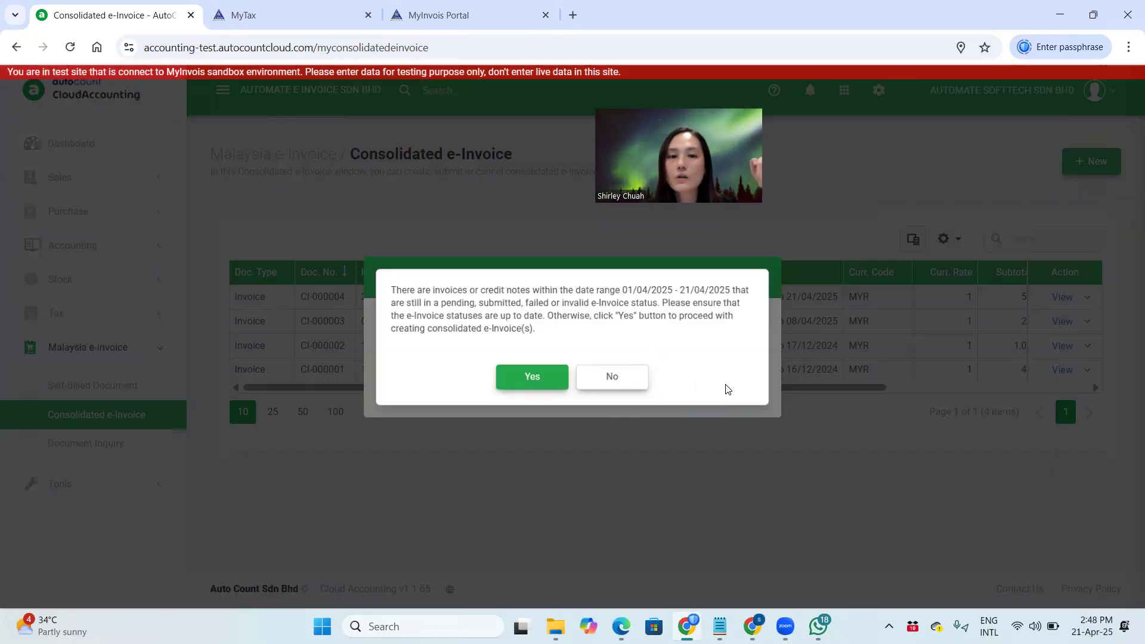
click(533, 388)
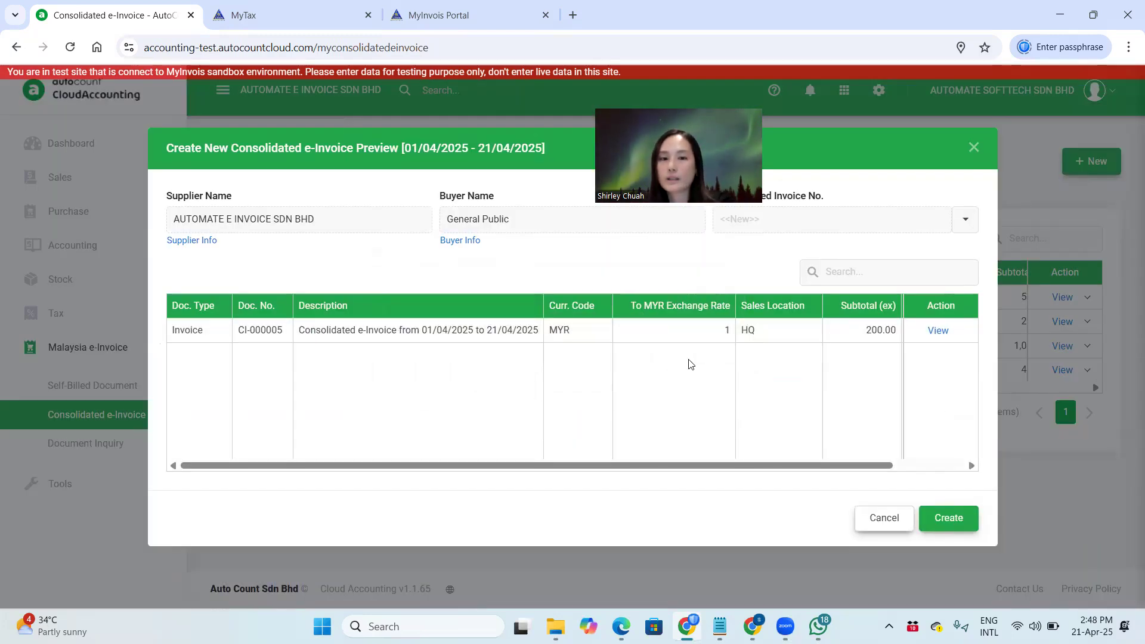
Step: Review and save the previewed consolidated e-Invoice, and confirm its creation for 01/04/2025 to 21/04/2025
click(937, 331)
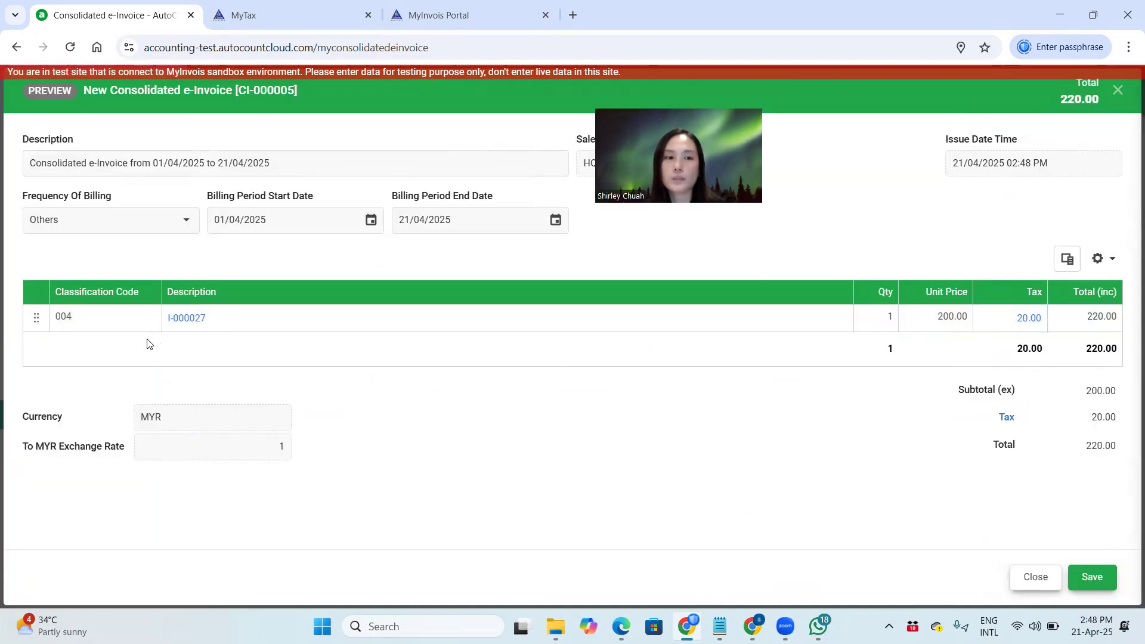
click(1076, 579)
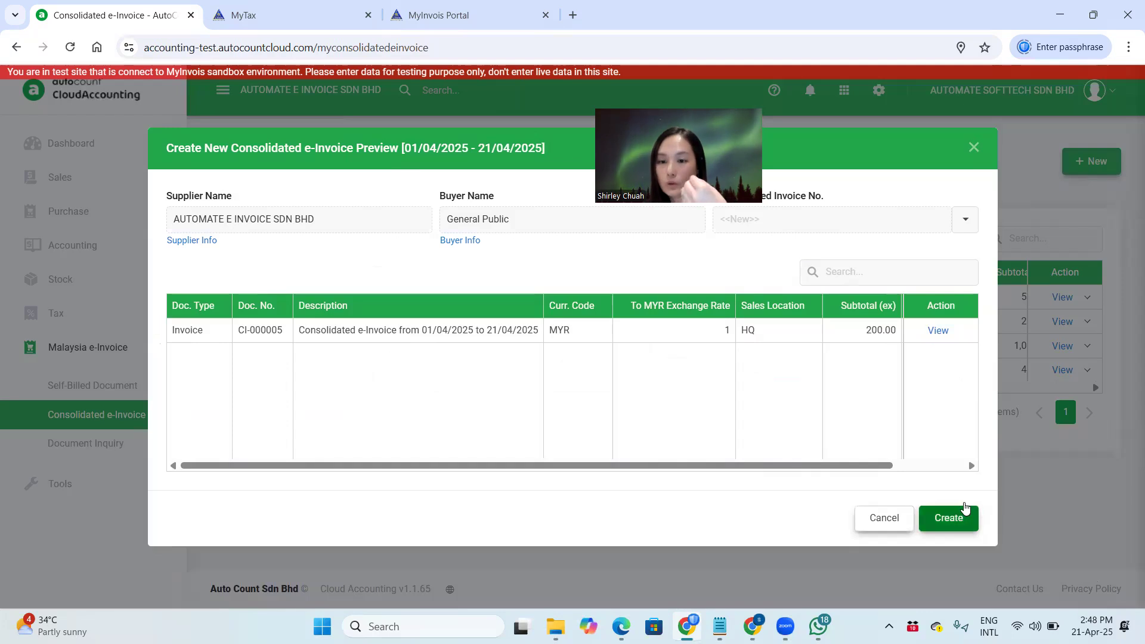
click(951, 518)
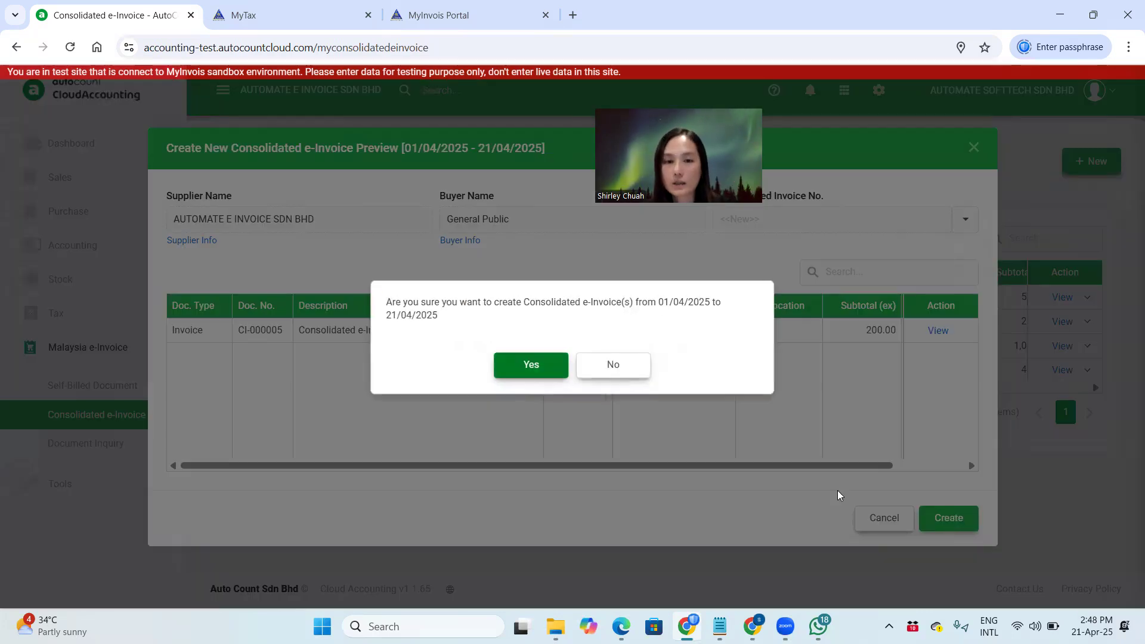
click(541, 377)
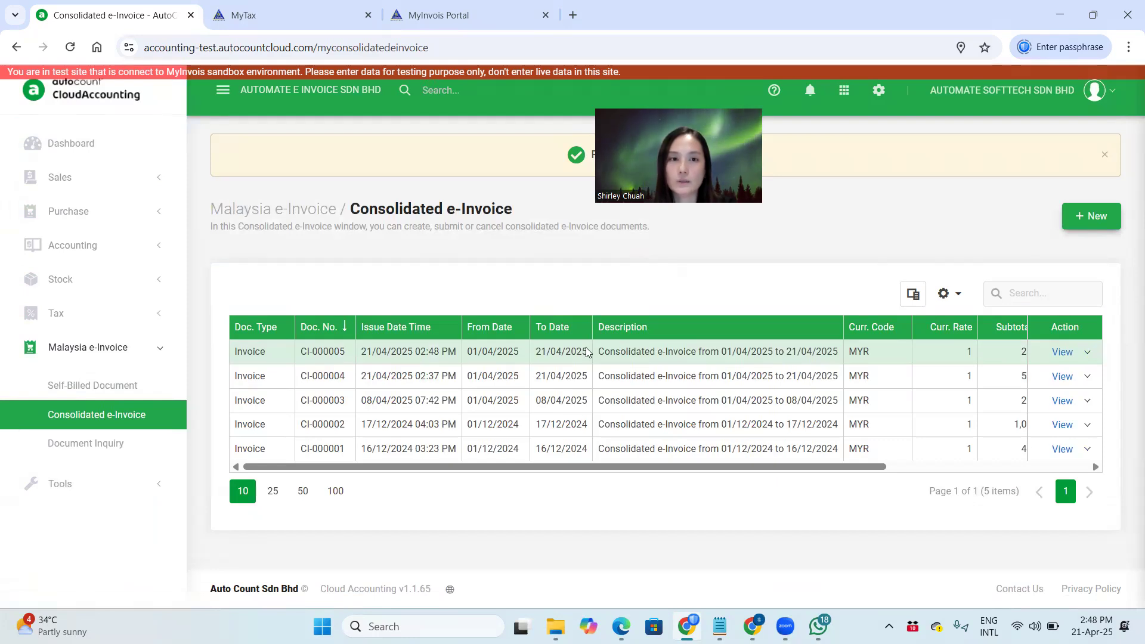
Step: Open the newly created consolidated e-Invoice and copy the validation link from its e-Invoice details
click(1062, 352)
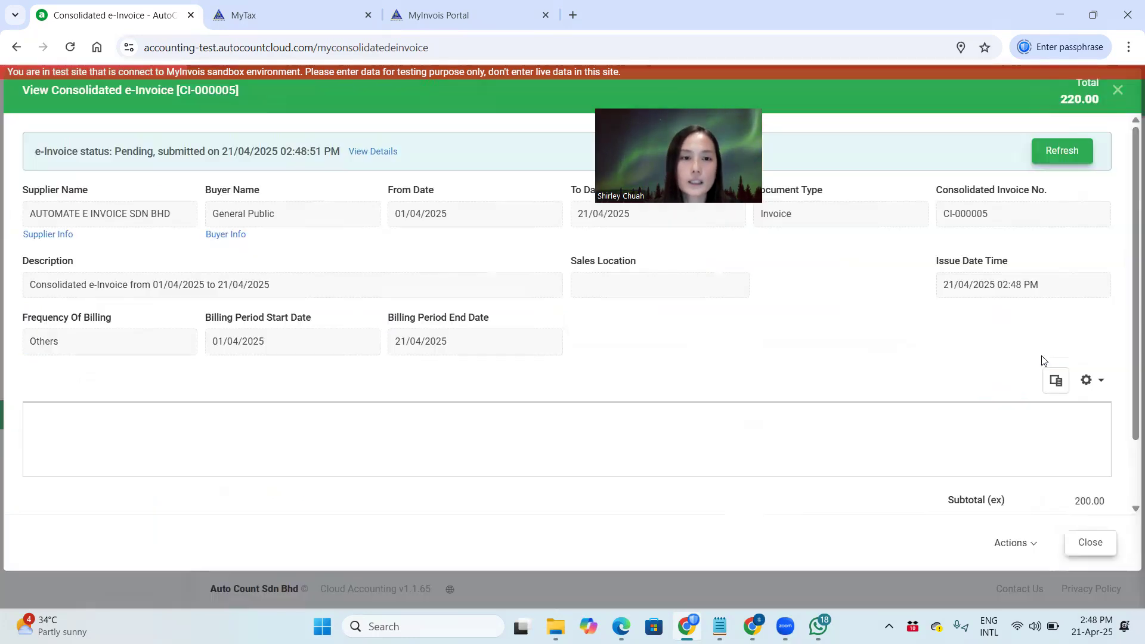
click(361, 147)
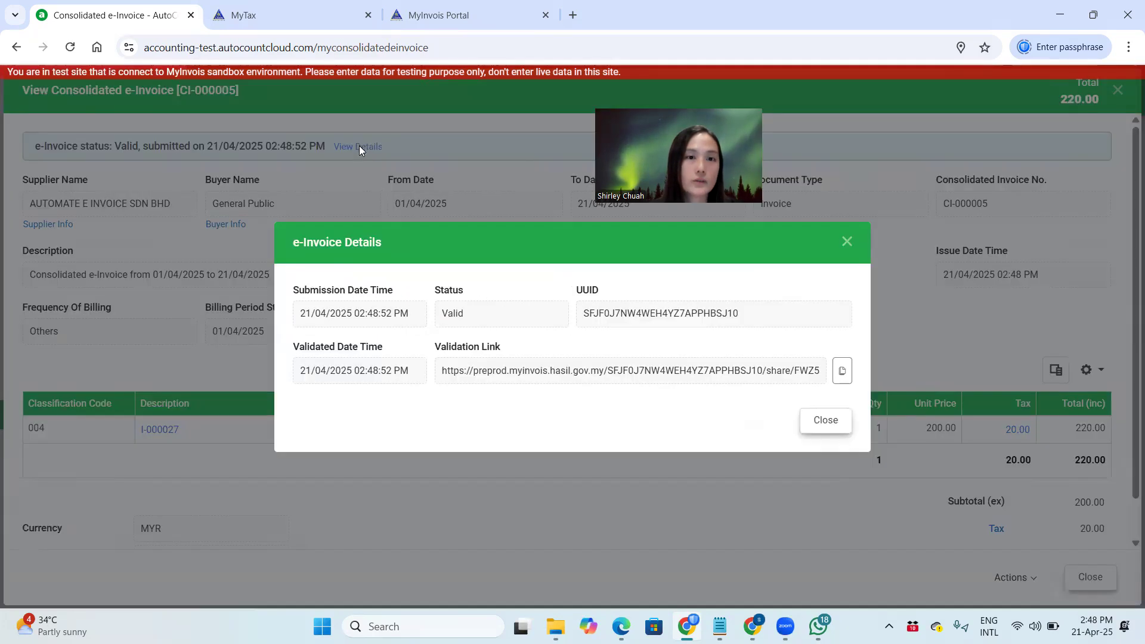
click(842, 370)
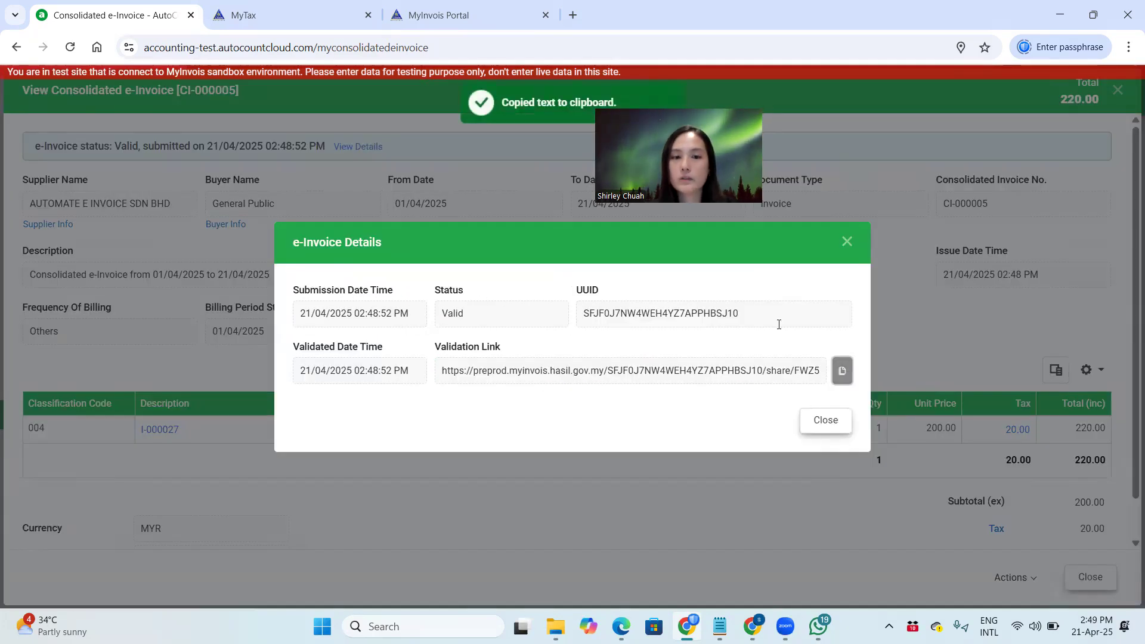
Step: Open the copied validation link in a new browser tab to check the consolidated e-Invoice on MyInvois
click(575, 16)
click(496, 47)
key(ctrl+v)
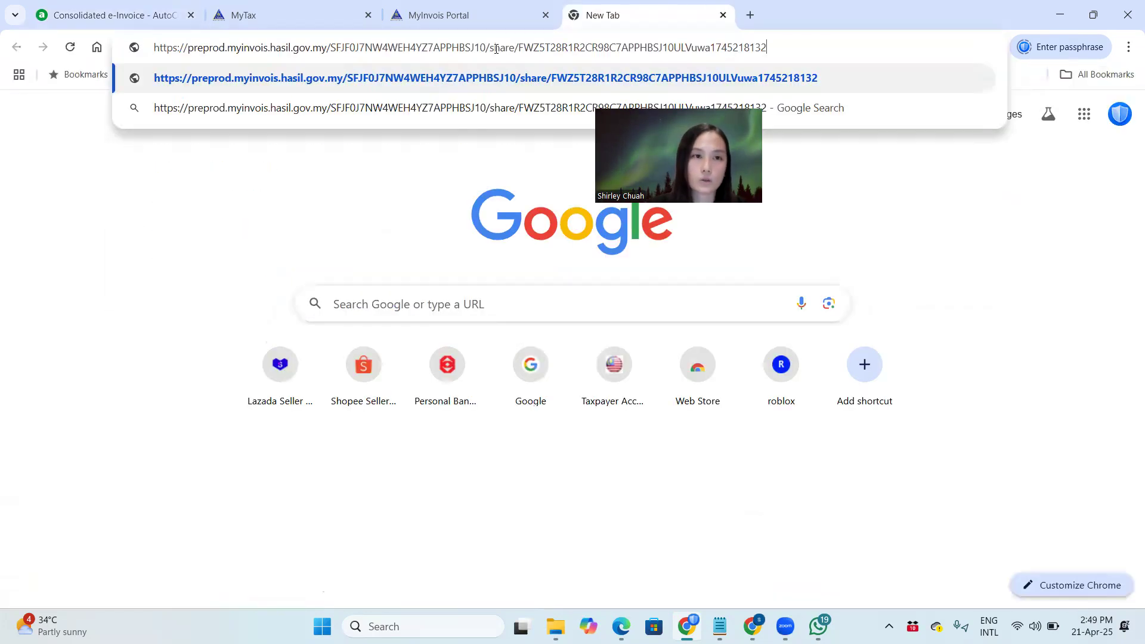
key(Return)
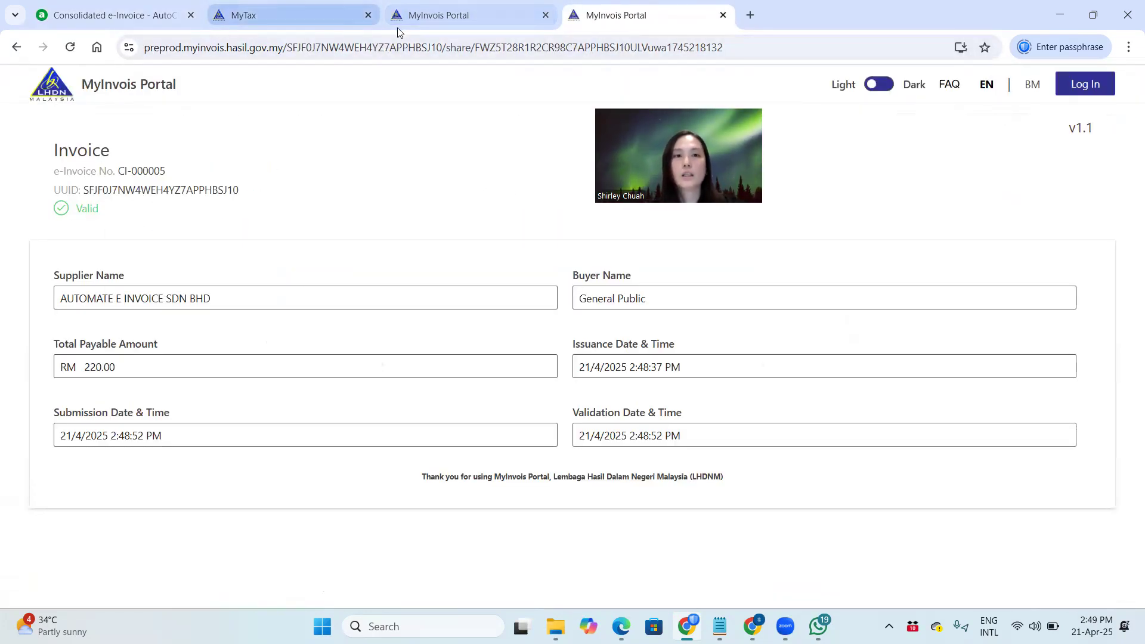
Step: Switch to the signed-in MyInvois Portal, refresh the documents list and review the latest AUTO COUNT SDN BHD invoice's parties, line items and totals
click(434, 18)
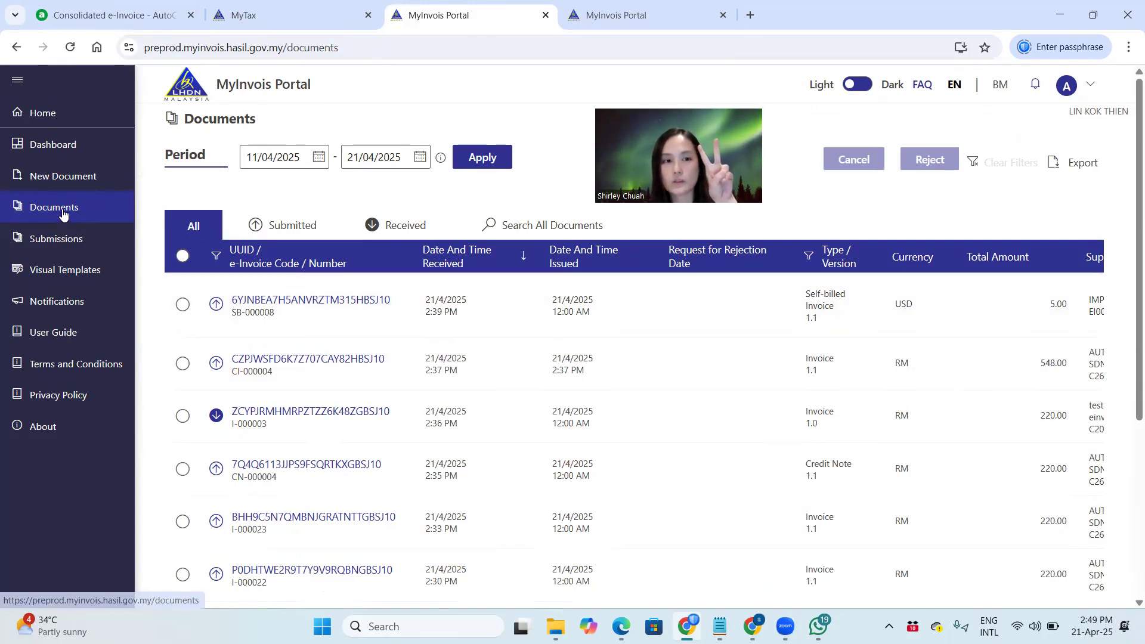
click(70, 47)
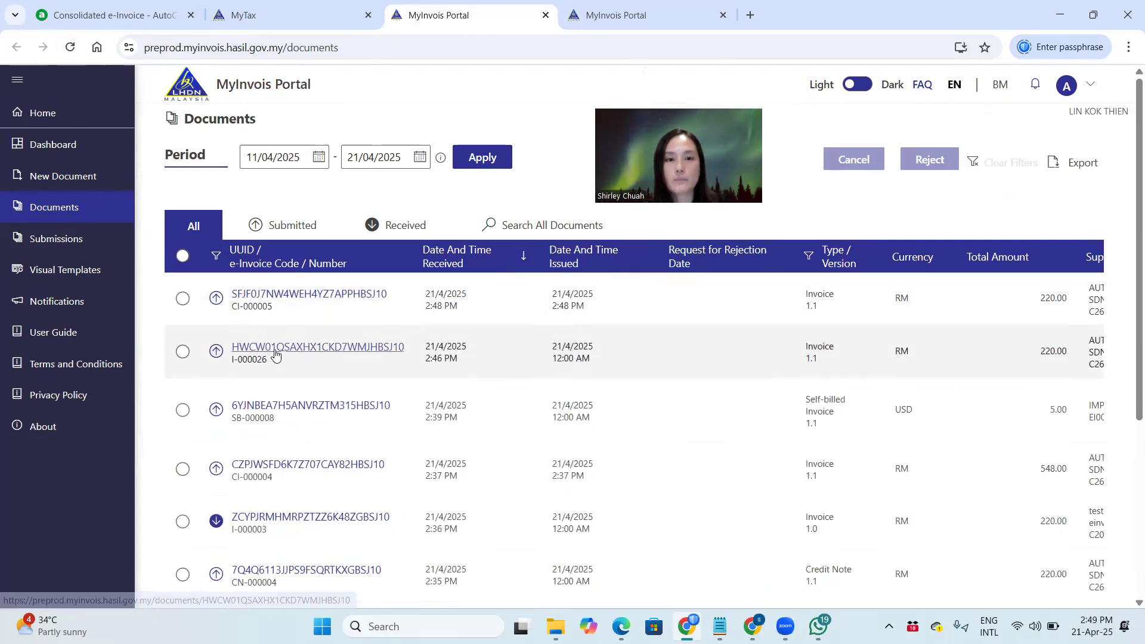
click(275, 355)
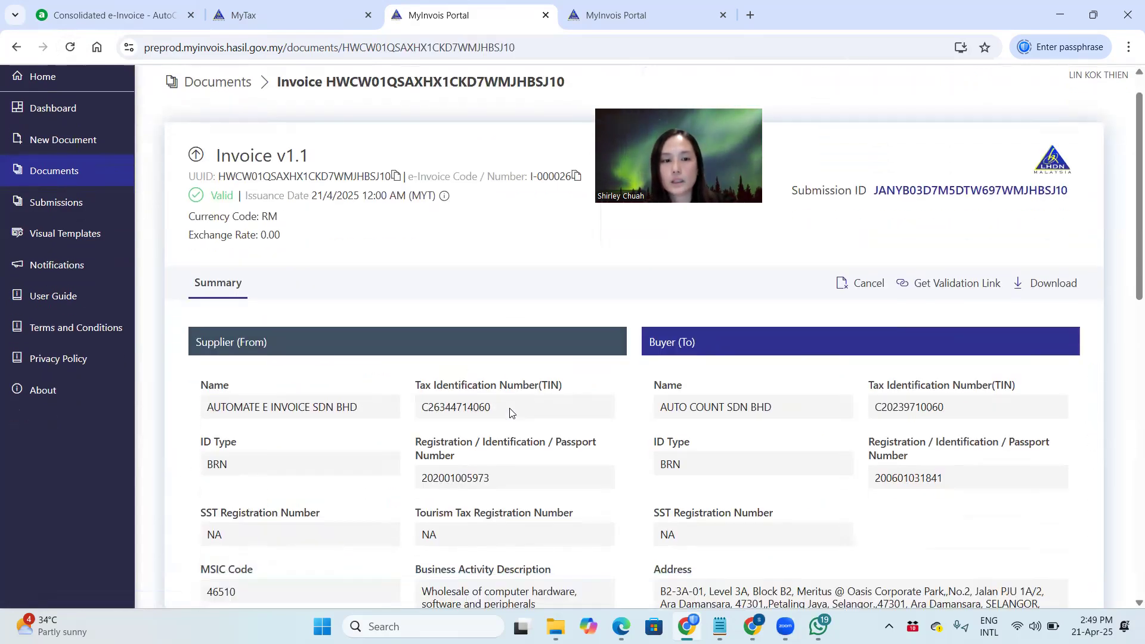
scroll(525, 370, down, 5)
scroll(883, 391, down, 5)
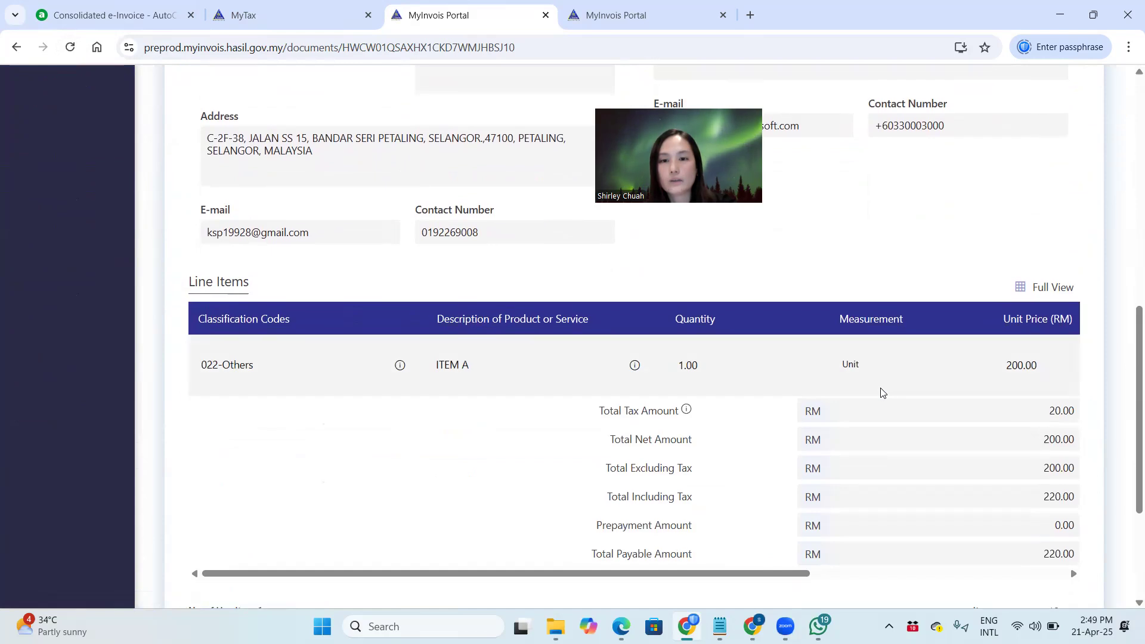
scroll(958, 409, down, 3)
scroll(958, 409, up, 15)
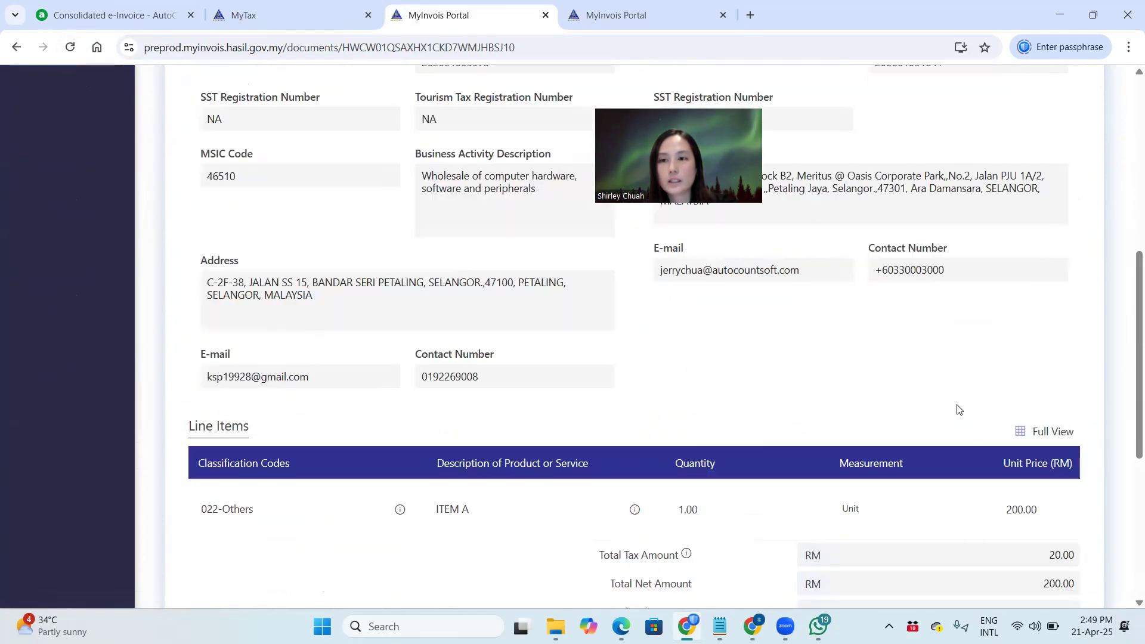
Step: Open the new consolidated e-Invoice from the portal's documents and examine its line item's classification code, description and unit price
click(76, 203)
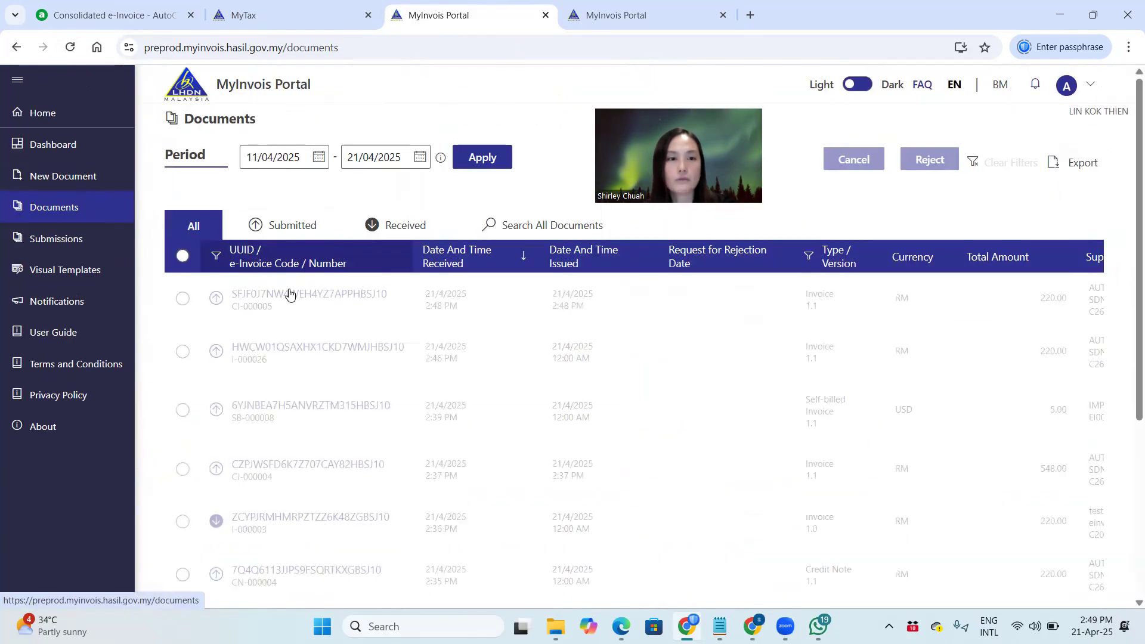
click(298, 294)
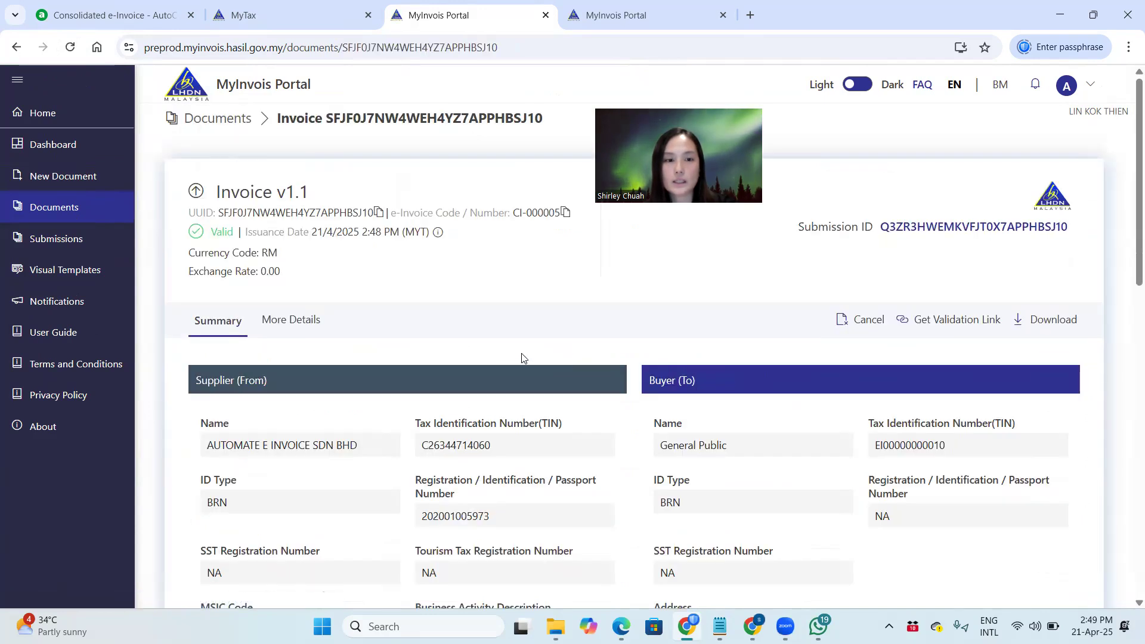
scroll(469, 375, down, 8)
scroll(265, 355, down, 4)
drag(202, 219, 334, 224)
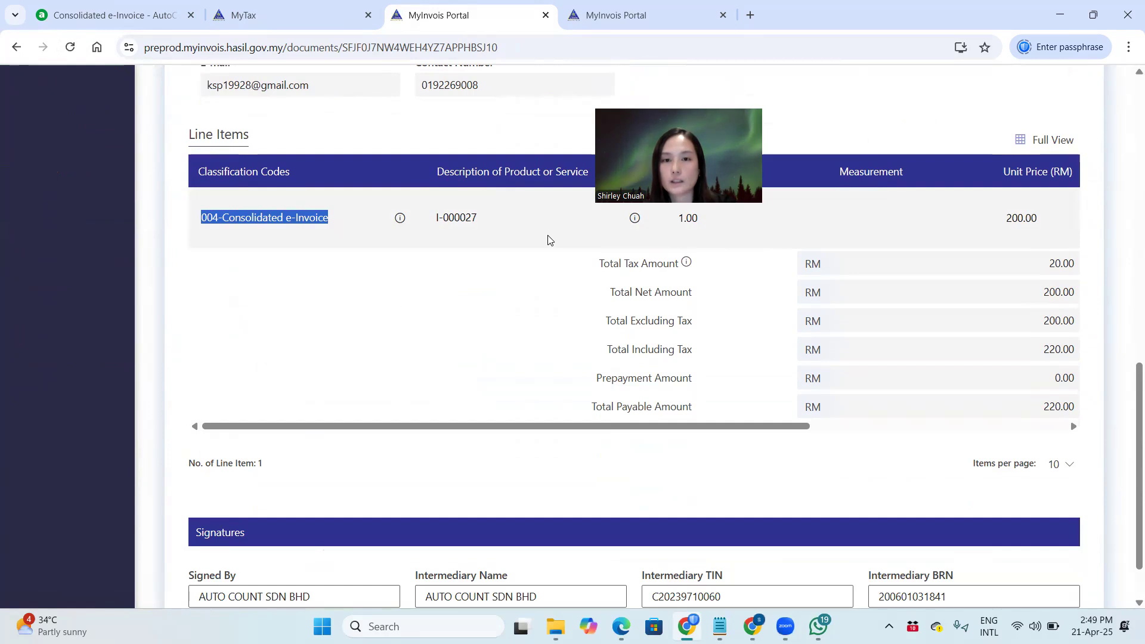
drag(486, 219, 445, 221)
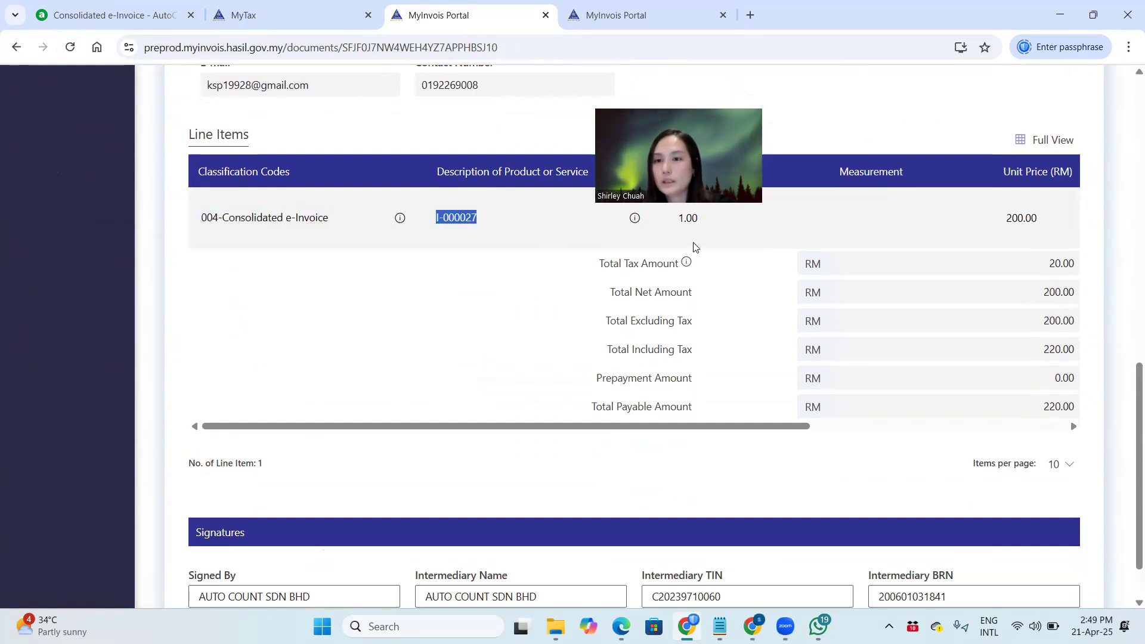
drag(1009, 216, 1041, 219)
scroll(972, 284, up, 10)
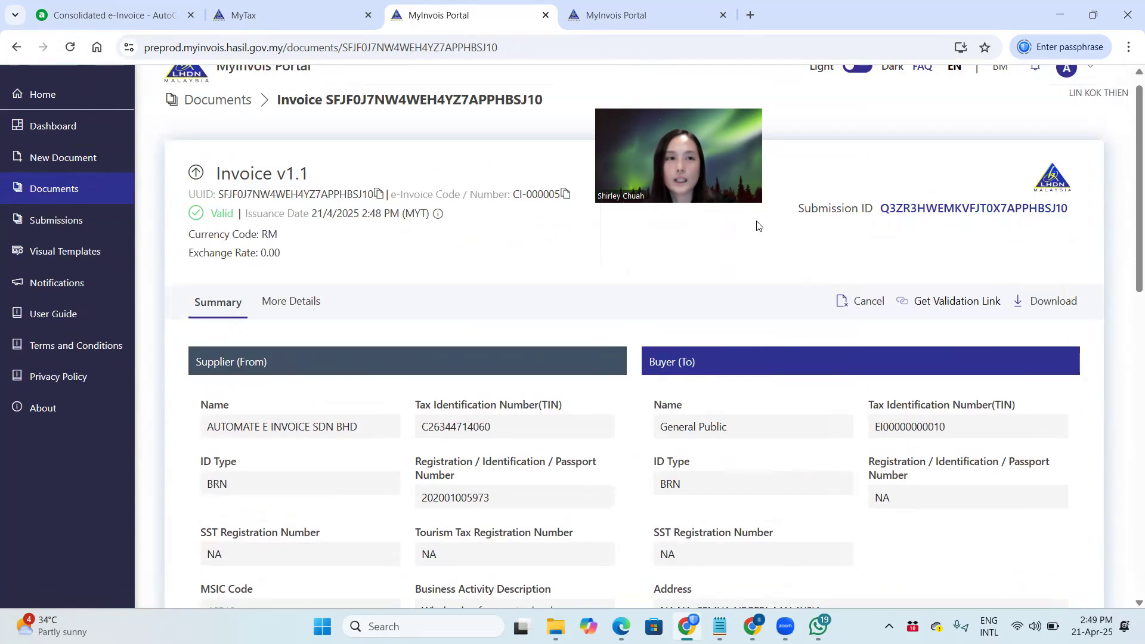
Step: Switch back to AutoCount Cloud Accounting and close the consolidated e-Invoice along with its submission details
key(ctrl+1)
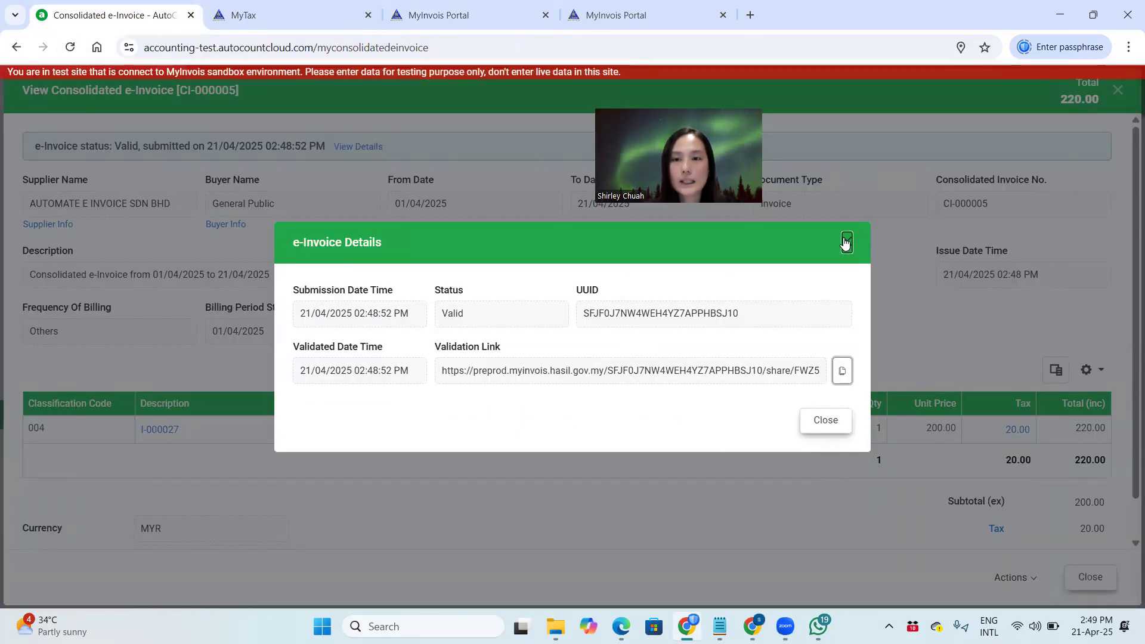
click(847, 243)
click(1122, 89)
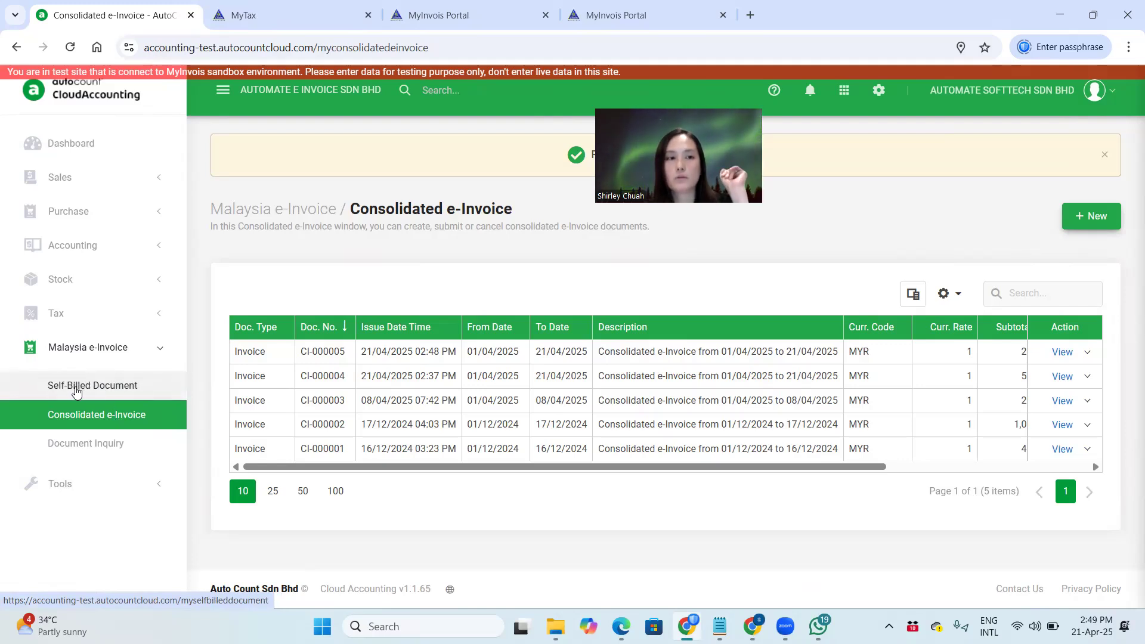
Step: Create a new purchase invoice for the supplier IMPORT US
click(67, 212)
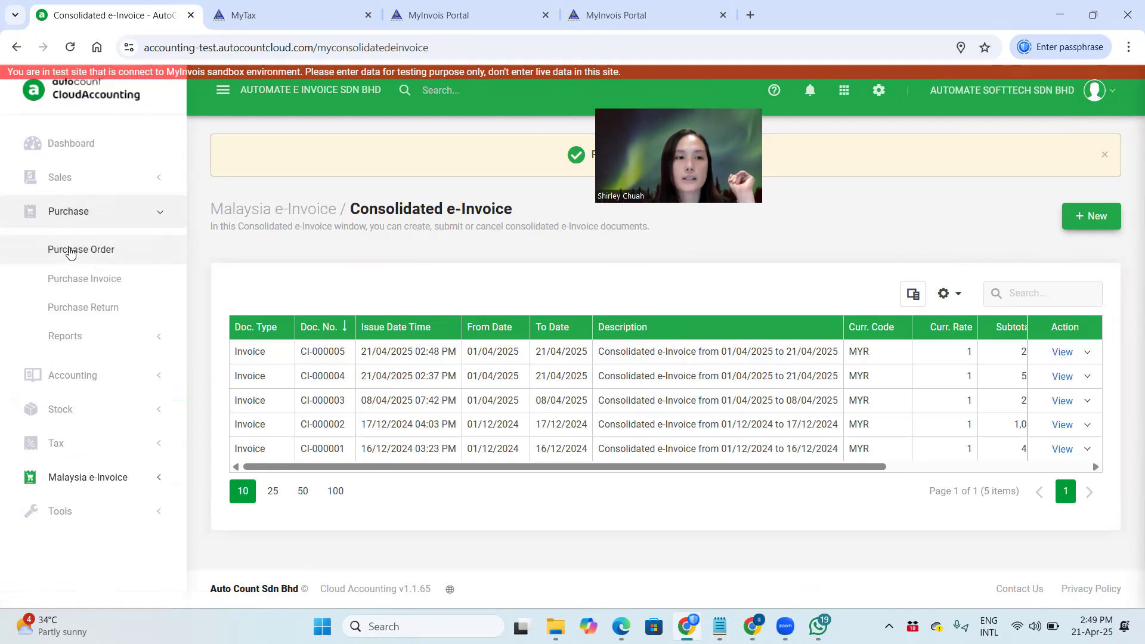
click(82, 285)
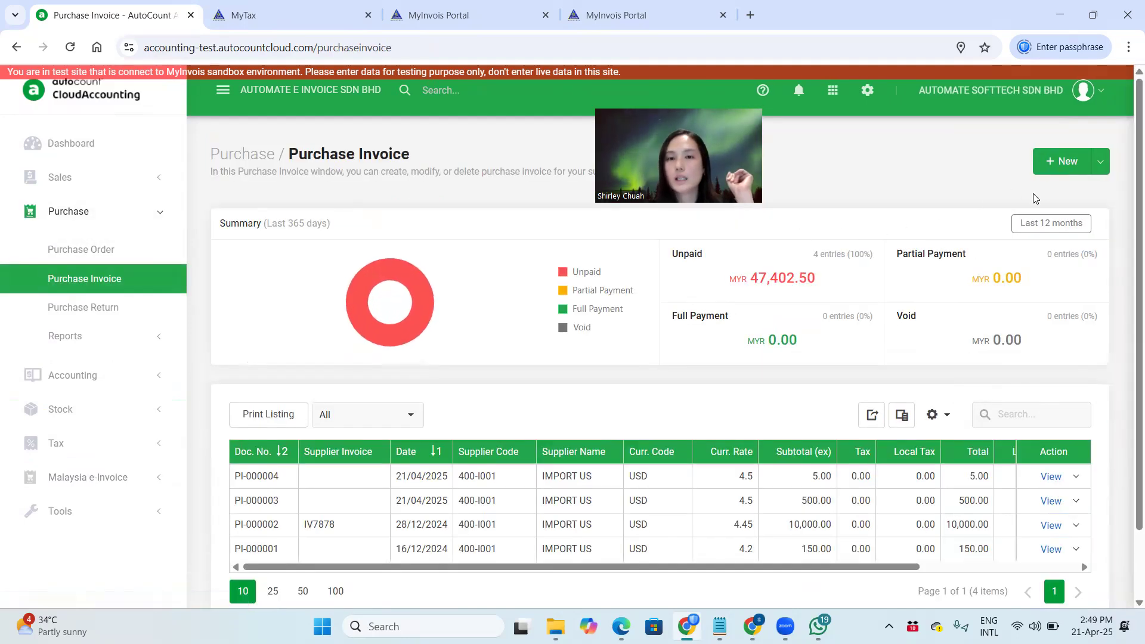
click(1067, 162)
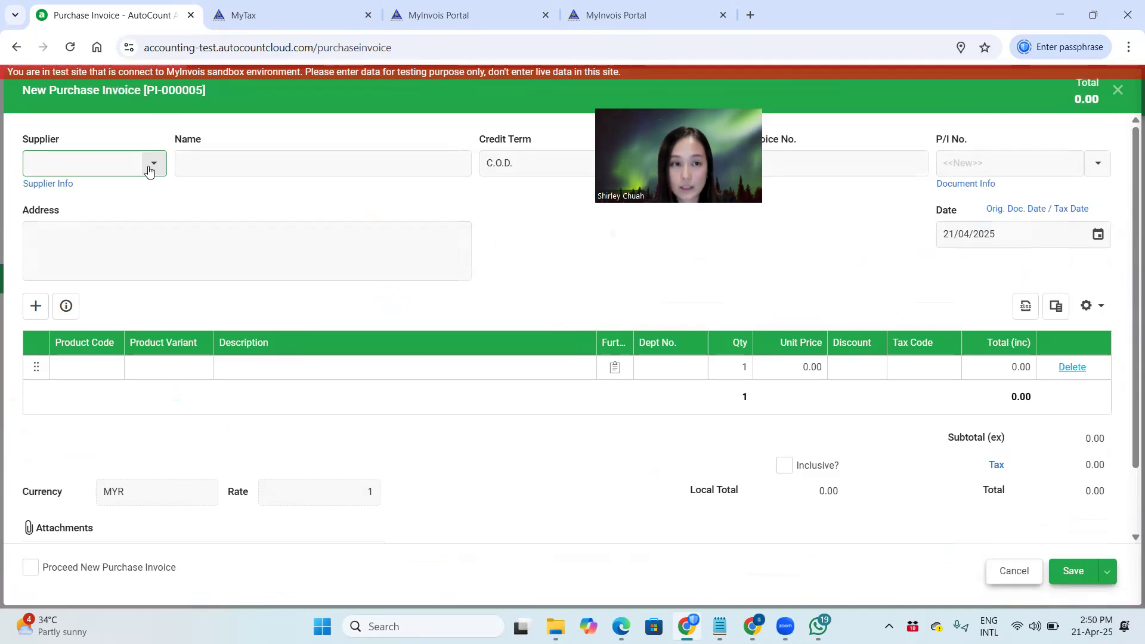
click(150, 169)
click(87, 261)
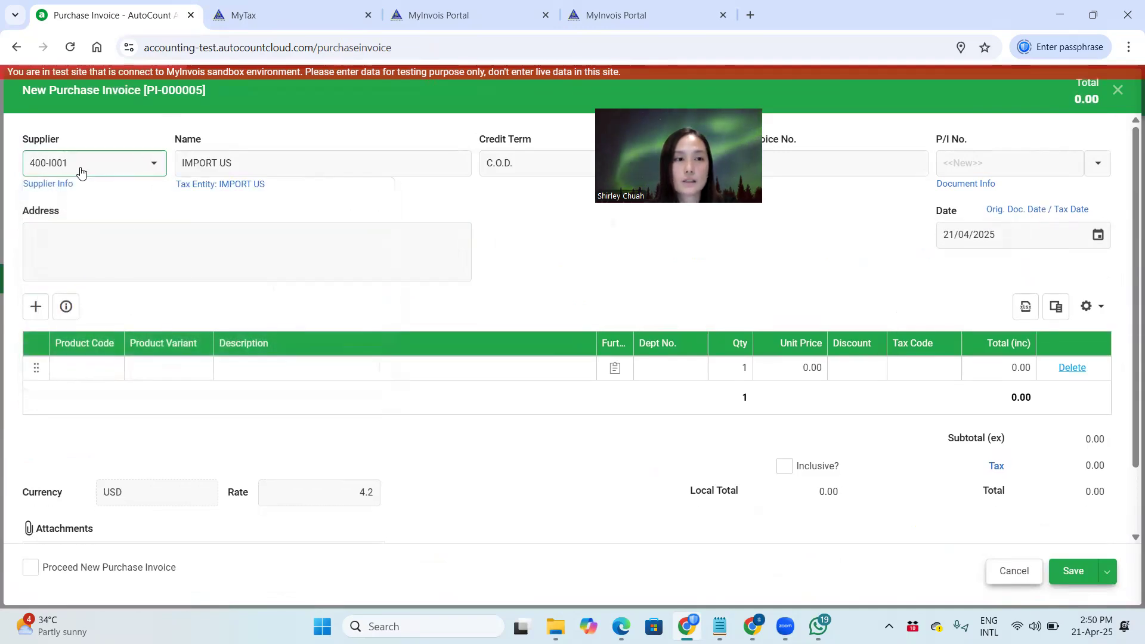
Step: Add ITEM A to the purchase invoice with a unit price of 5.00 and a quantity of 10
click(84, 368)
click(110, 371)
click(98, 493)
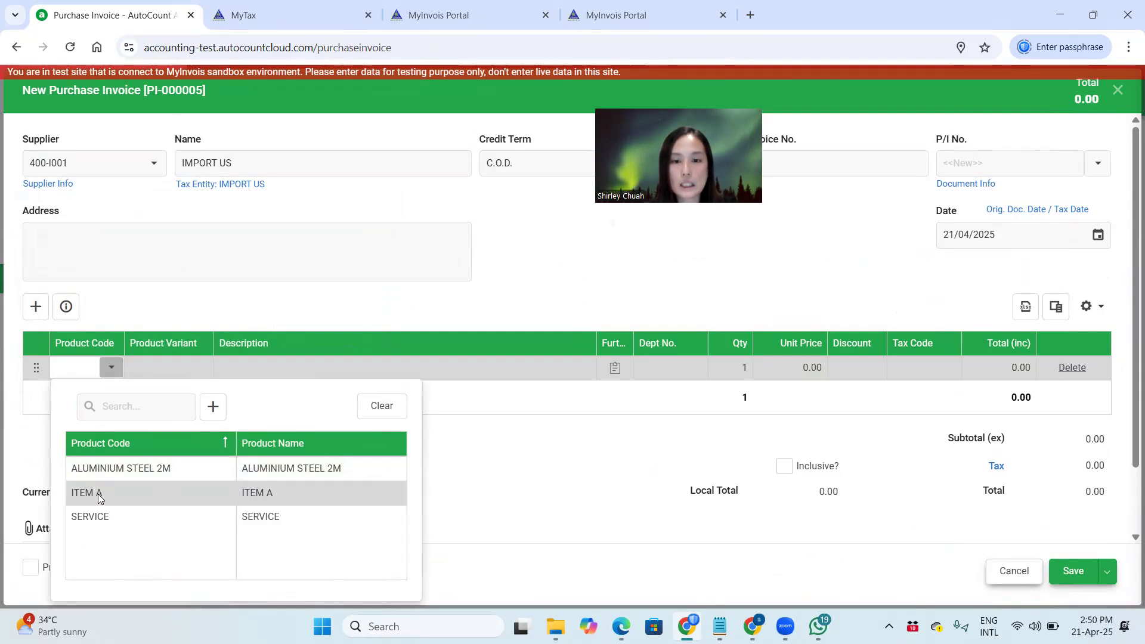
click(807, 368)
text(5)
key(Tab)
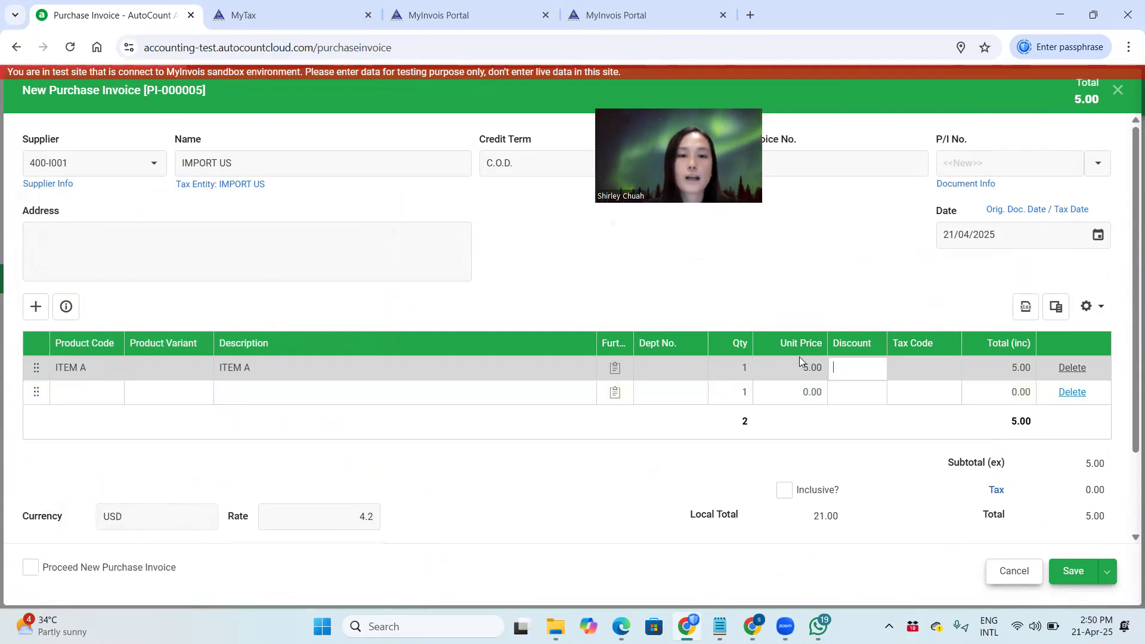
click(737, 362)
text(10)
key(Tab)
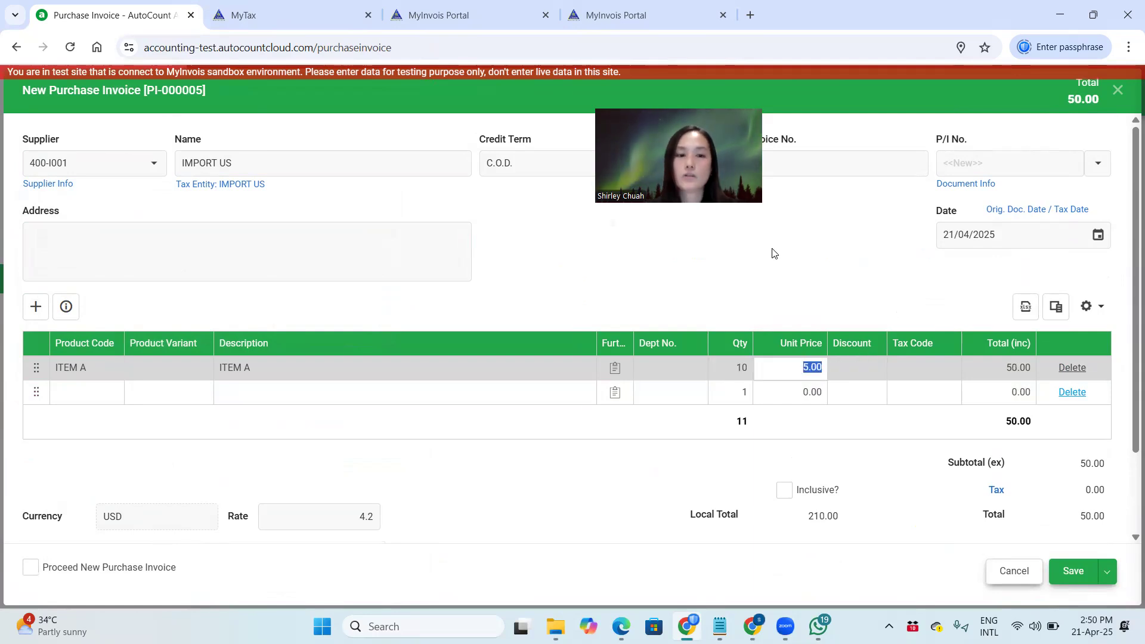
Step: Set the purchase invoice's USD exchange rate to 4.5 and save the invoice
drag(368, 514, 452, 510)
text(5.5)
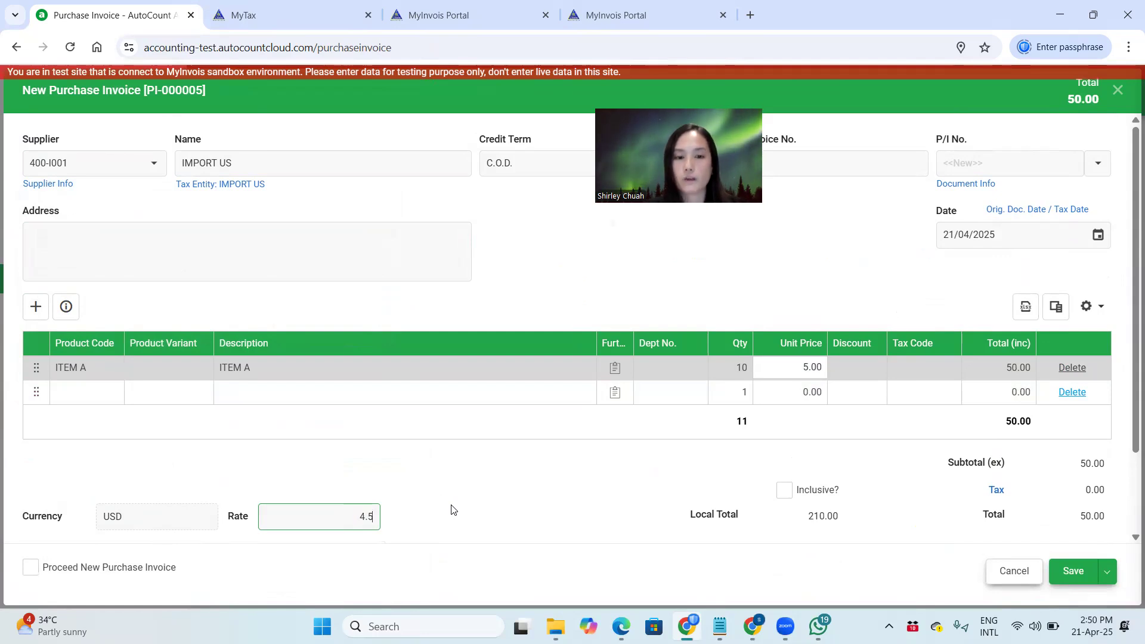
click(452, 510)
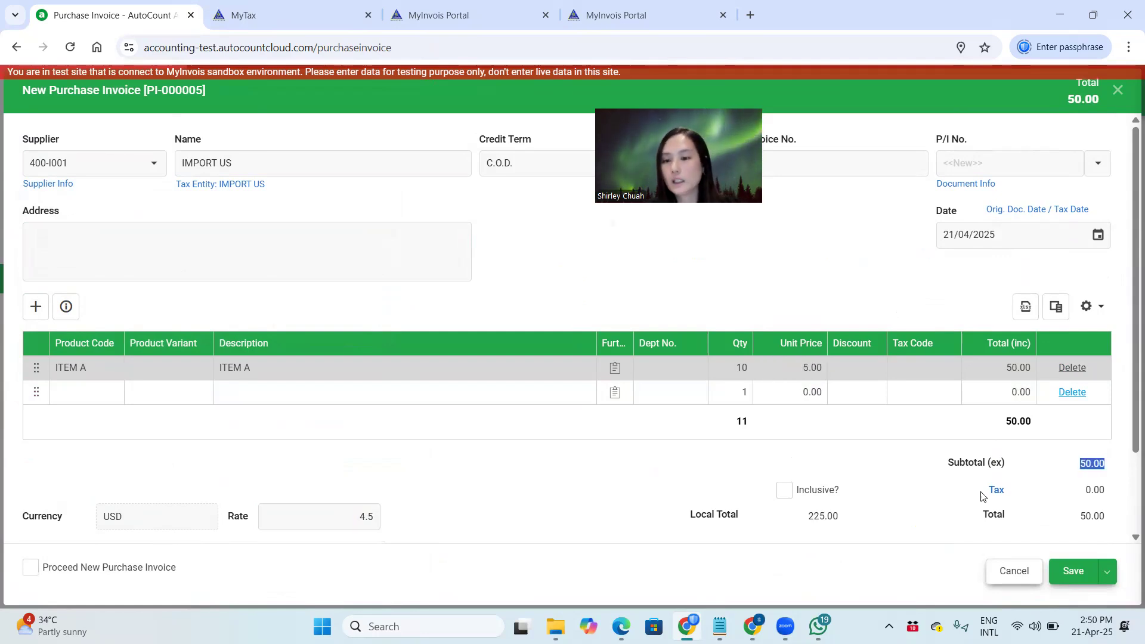
click(1074, 572)
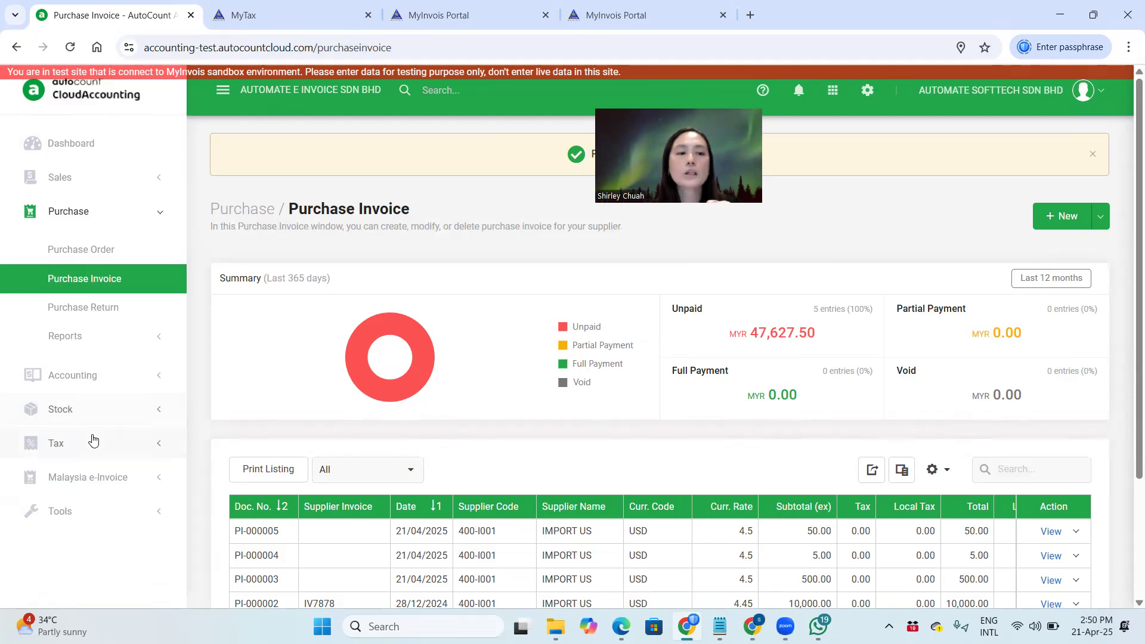
Step: Create a Malaysia e-Invoice self-billed document copied from purchase invoice PI-000005 and approve it
click(110, 478)
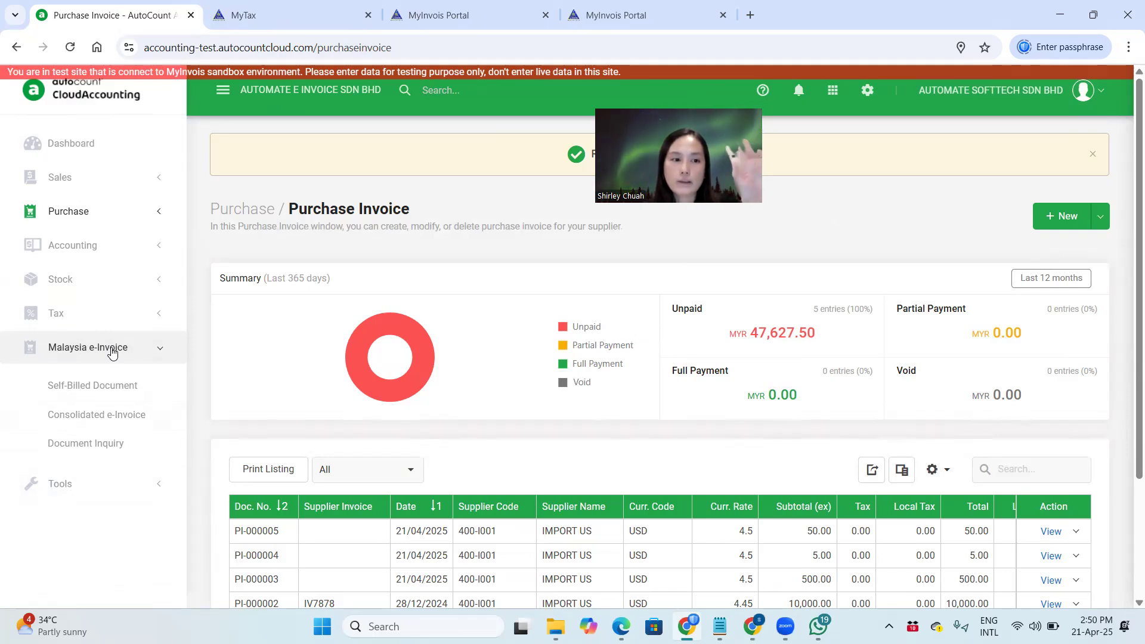
click(96, 388)
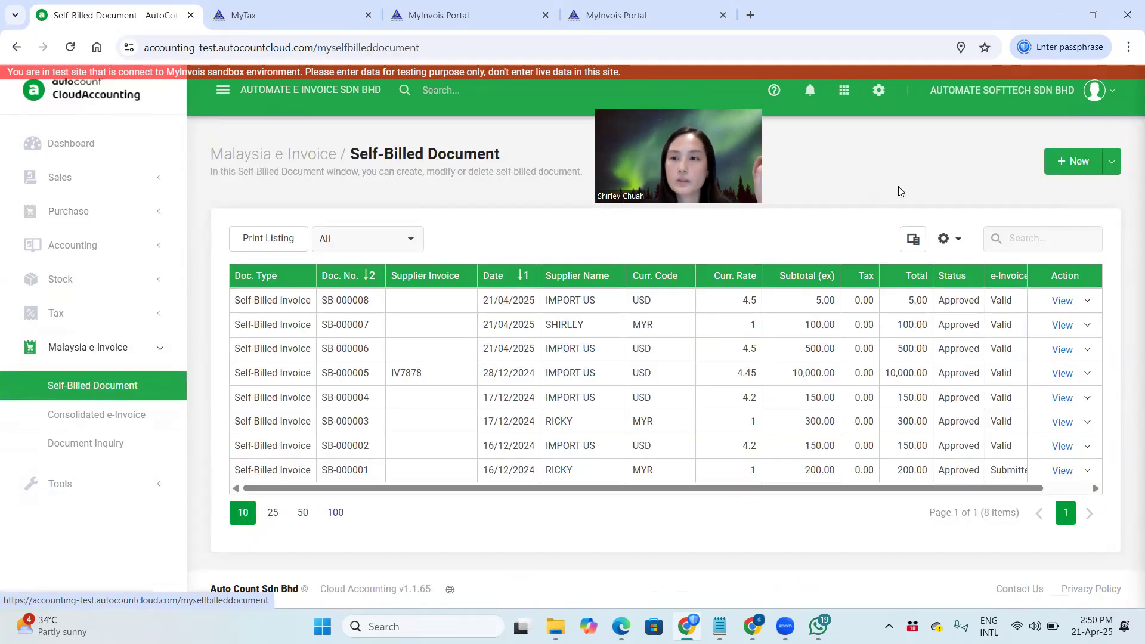
click(1113, 163)
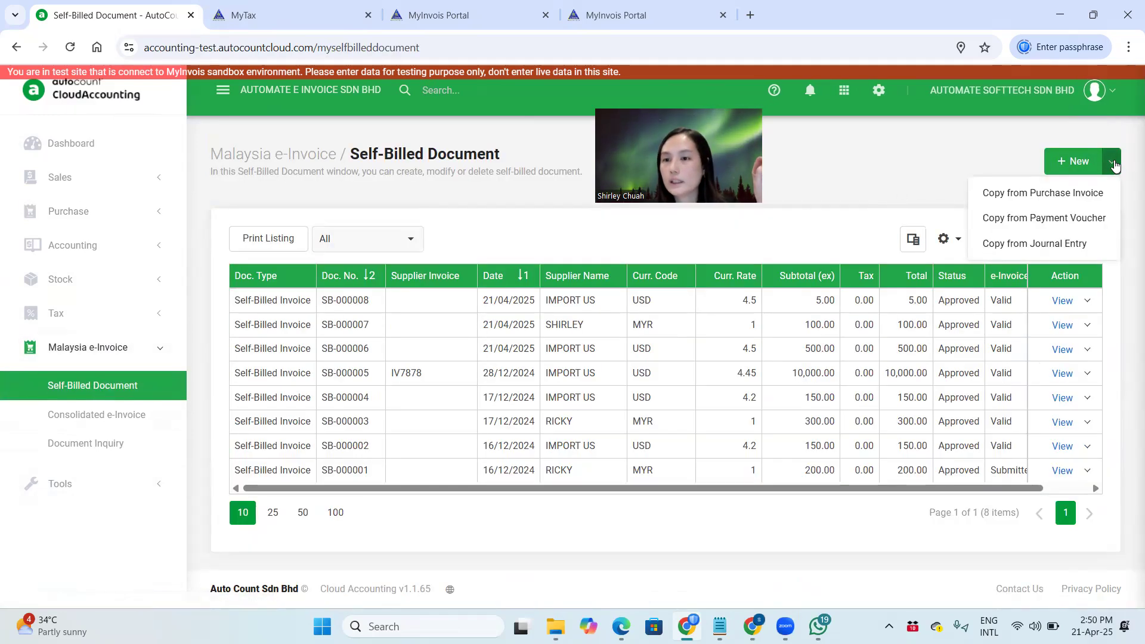
click(1049, 199)
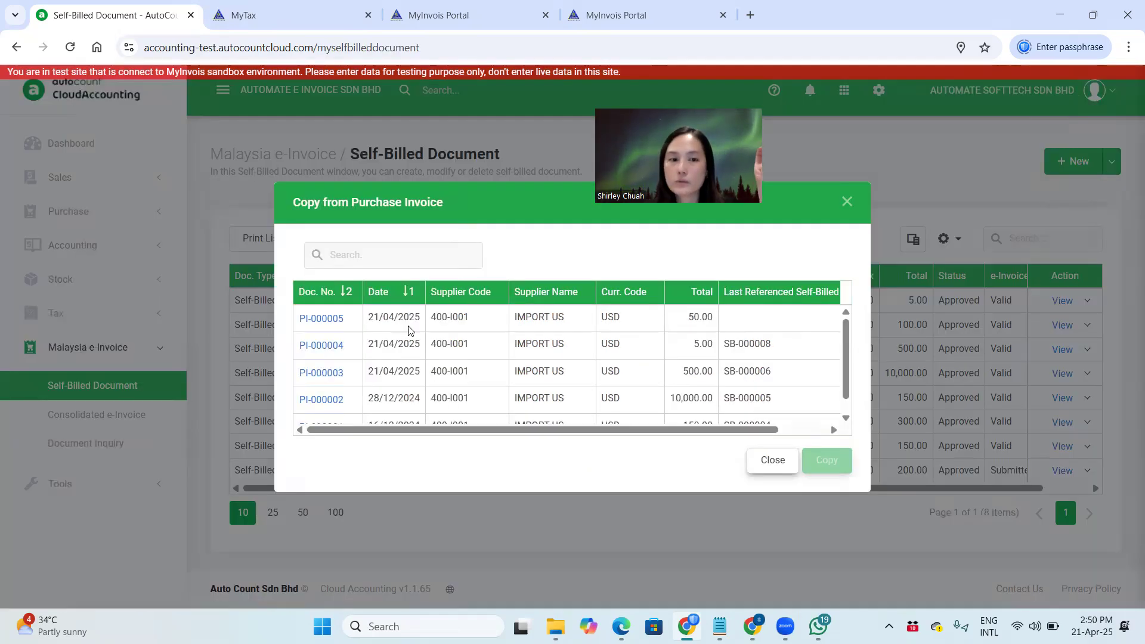
click(652, 311)
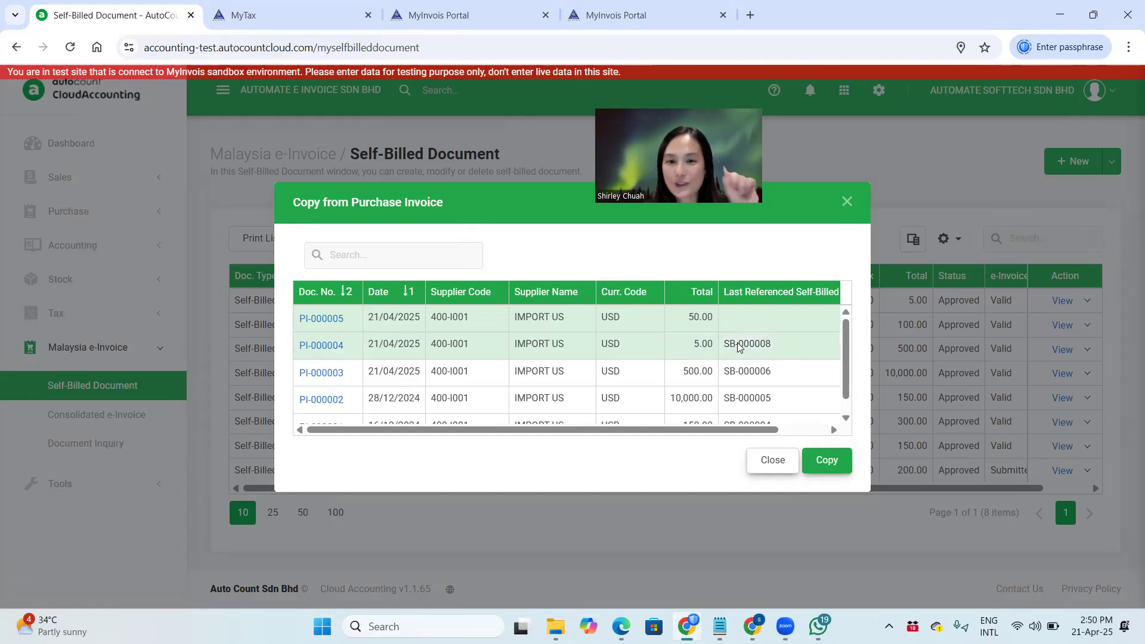
click(827, 460)
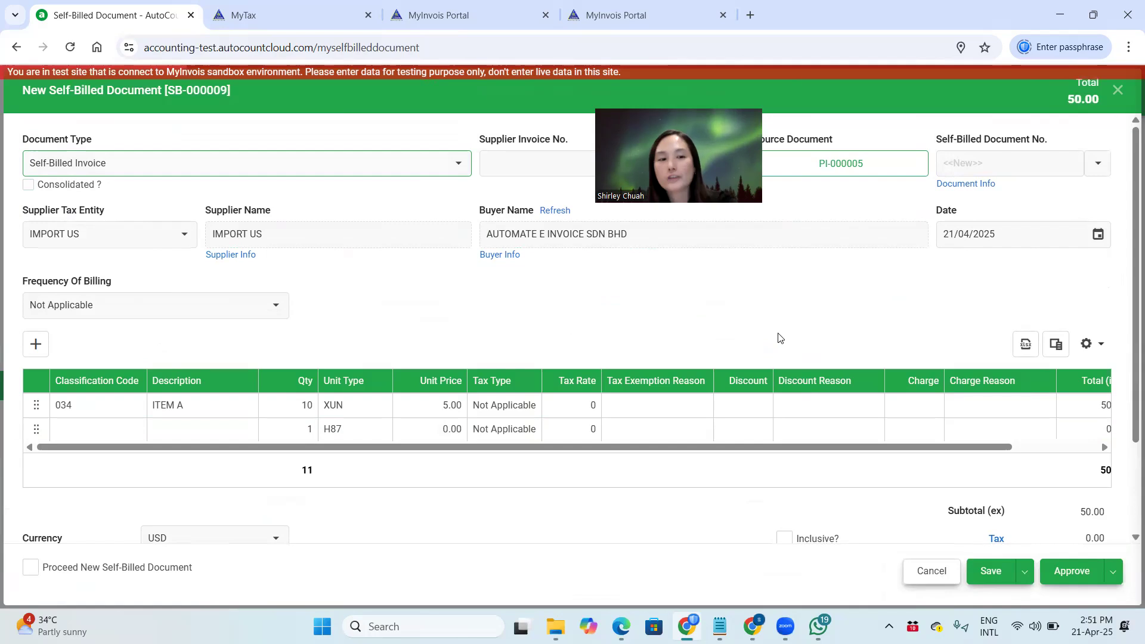
click(1025, 571)
click(1062, 574)
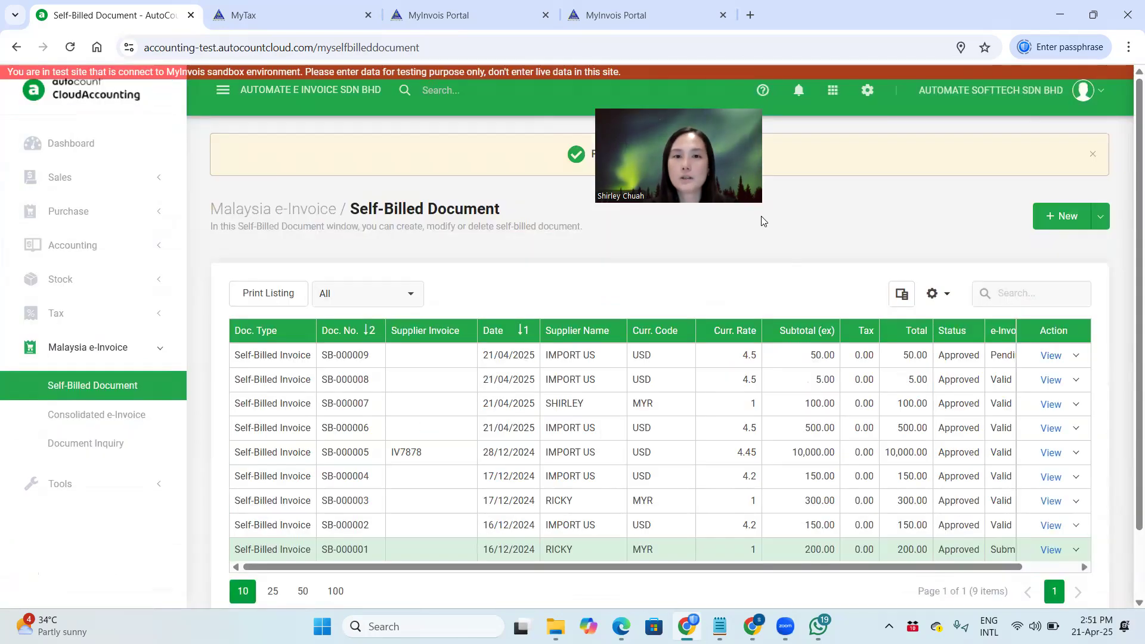
Step: Switch to the MyInvois Portal, open the new self-billed invoice from the documents, and examine its supplier, buyer and line item details
click(454, 14)
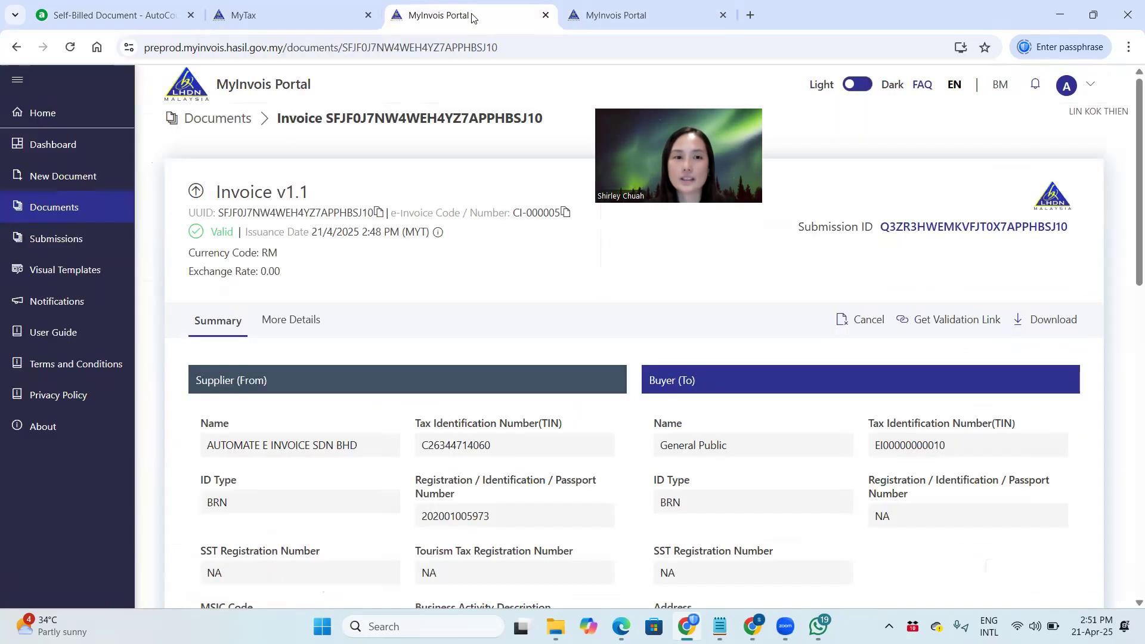
click(54, 207)
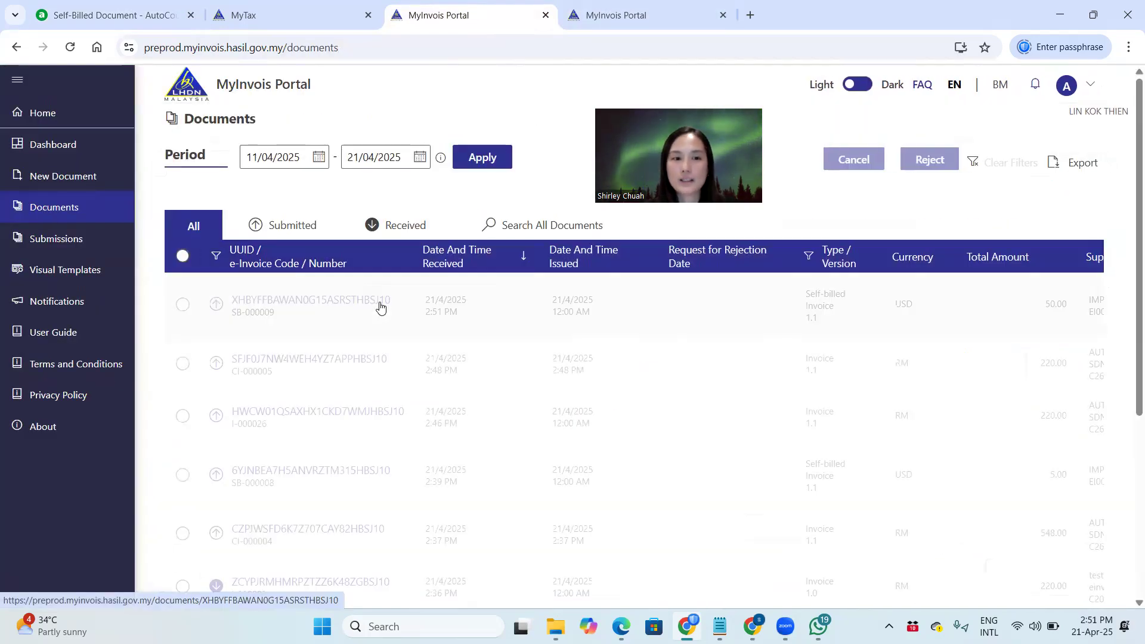
click(310, 302)
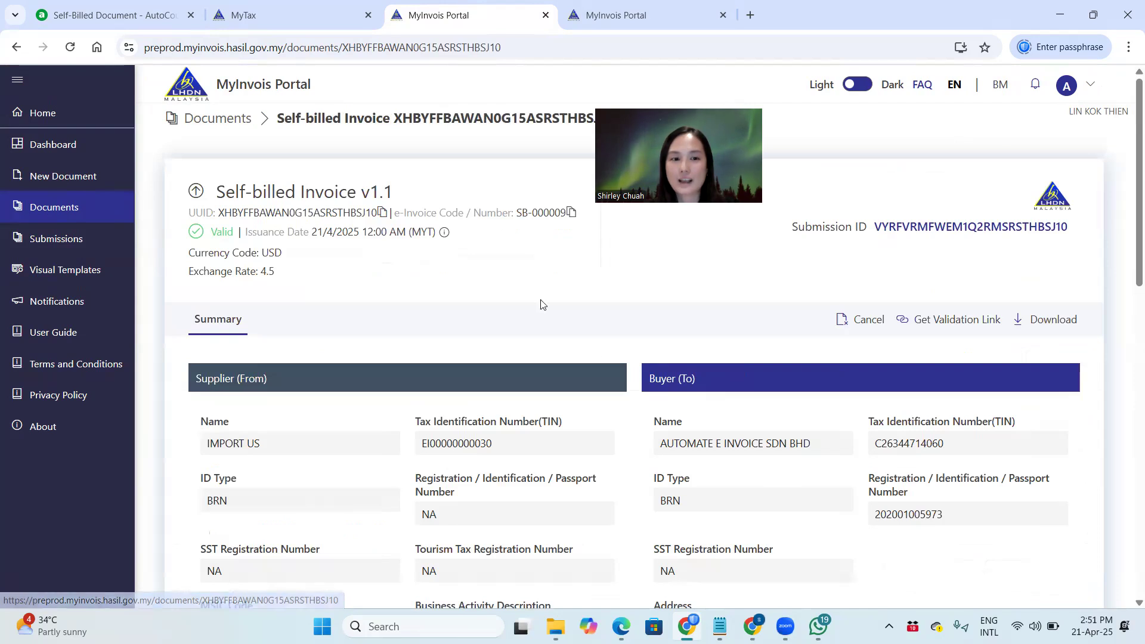
scroll(660, 528, down, 10)
scroll(662, 519, up, 5)
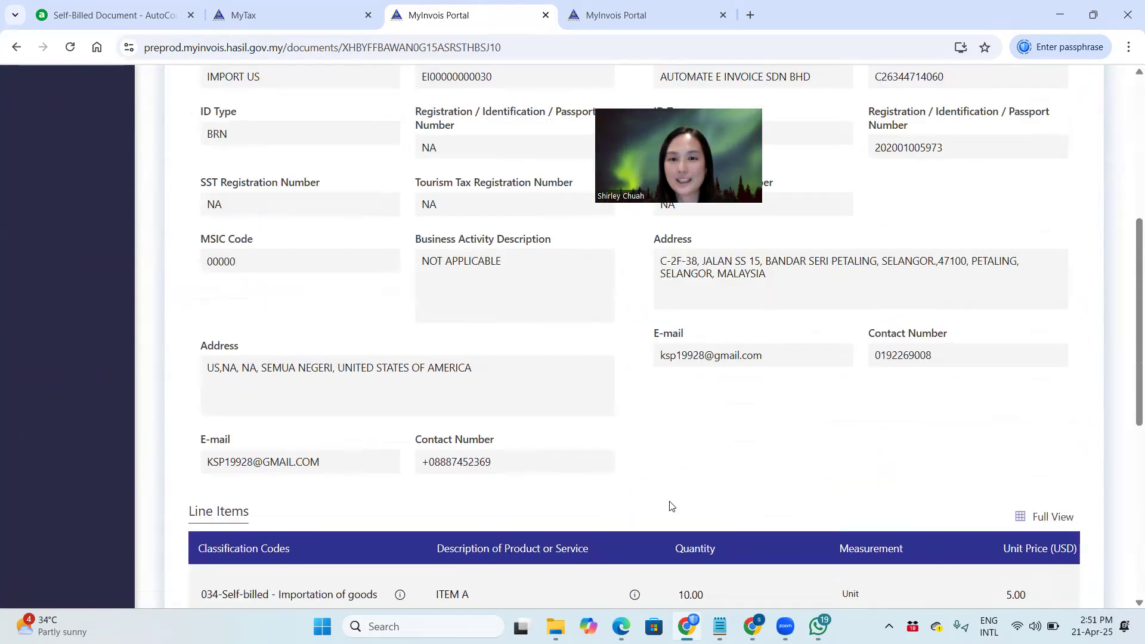
scroll(671, 507, up, 1)
scroll(754, 248, up, 1)
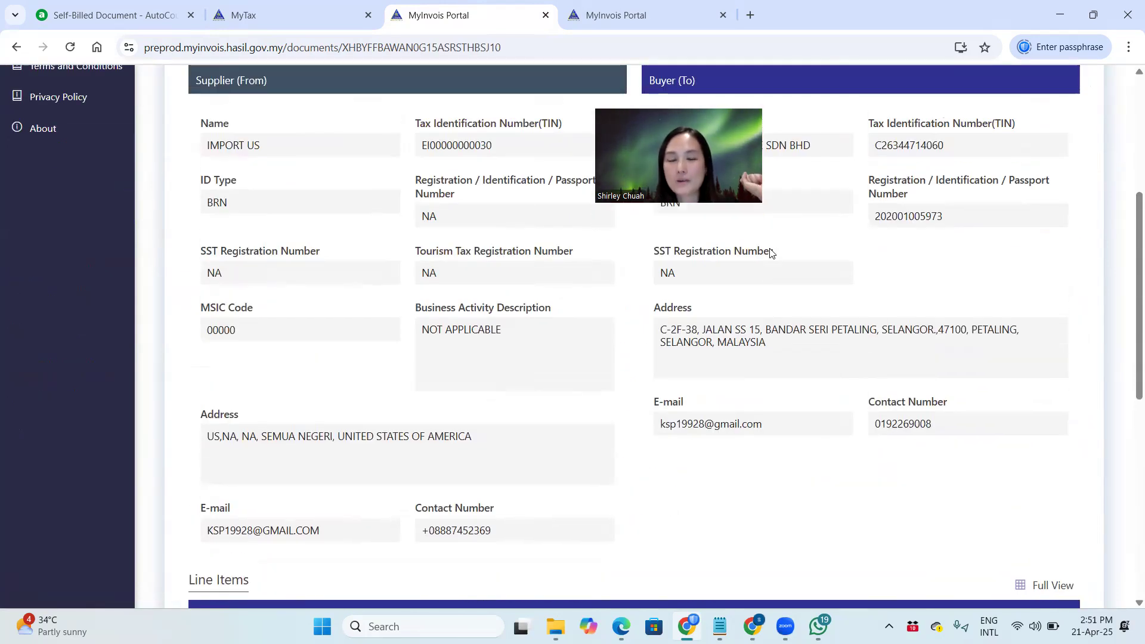